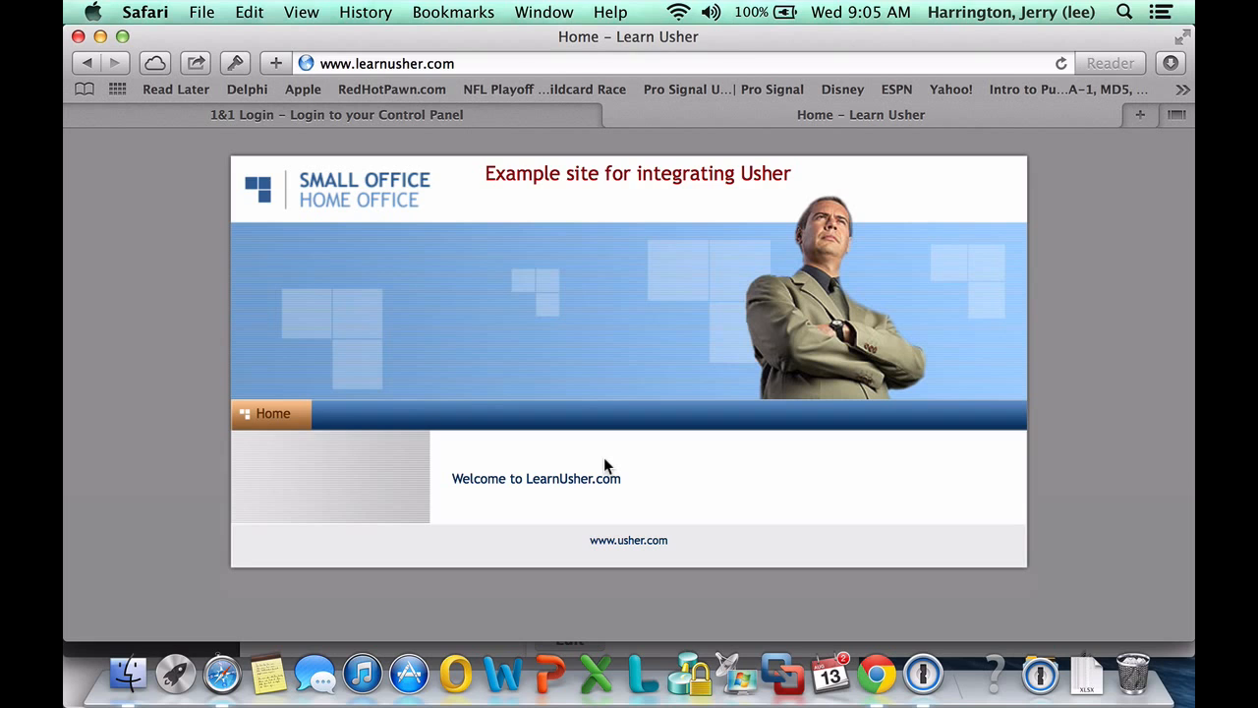
Switch Safari from the Learn Usher site to the 1&1 Control Panel login tab
{"action": "left_click", "coordinate": [480, 116]}
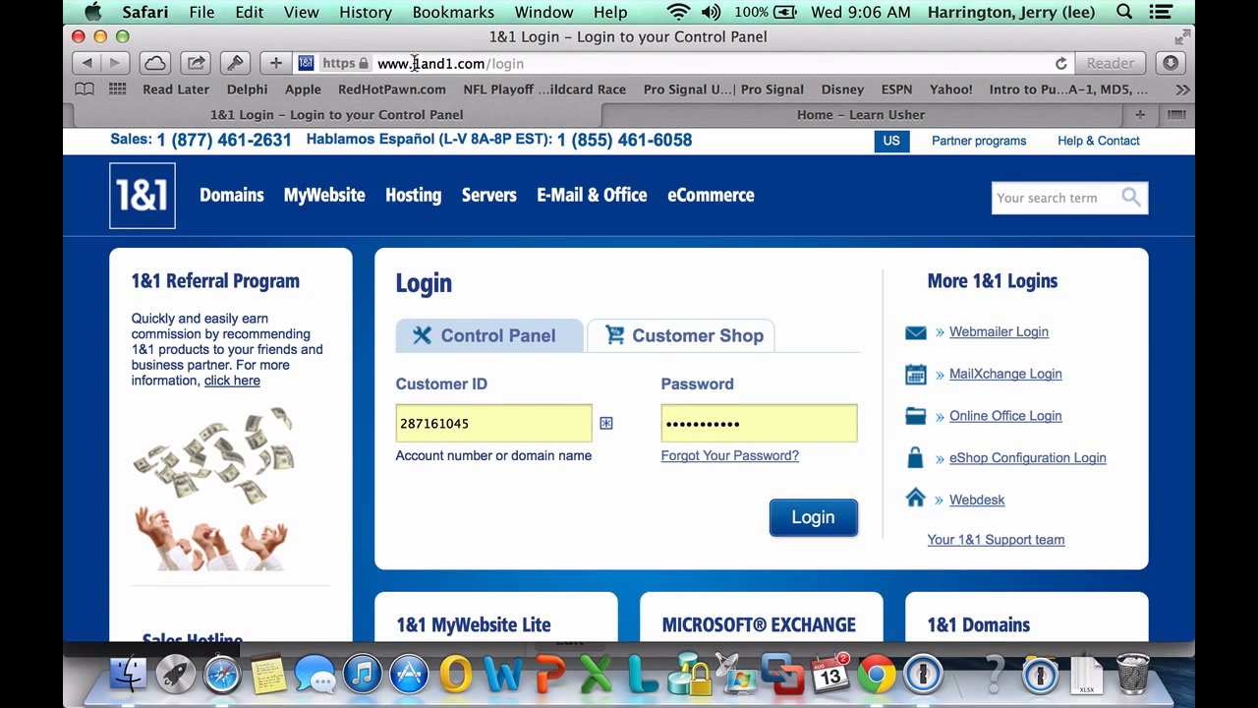
Log in to the 1&1 Control Panel with the saved customer ID and password
{"action": "mouse_move", "coordinate": [592, 196]}
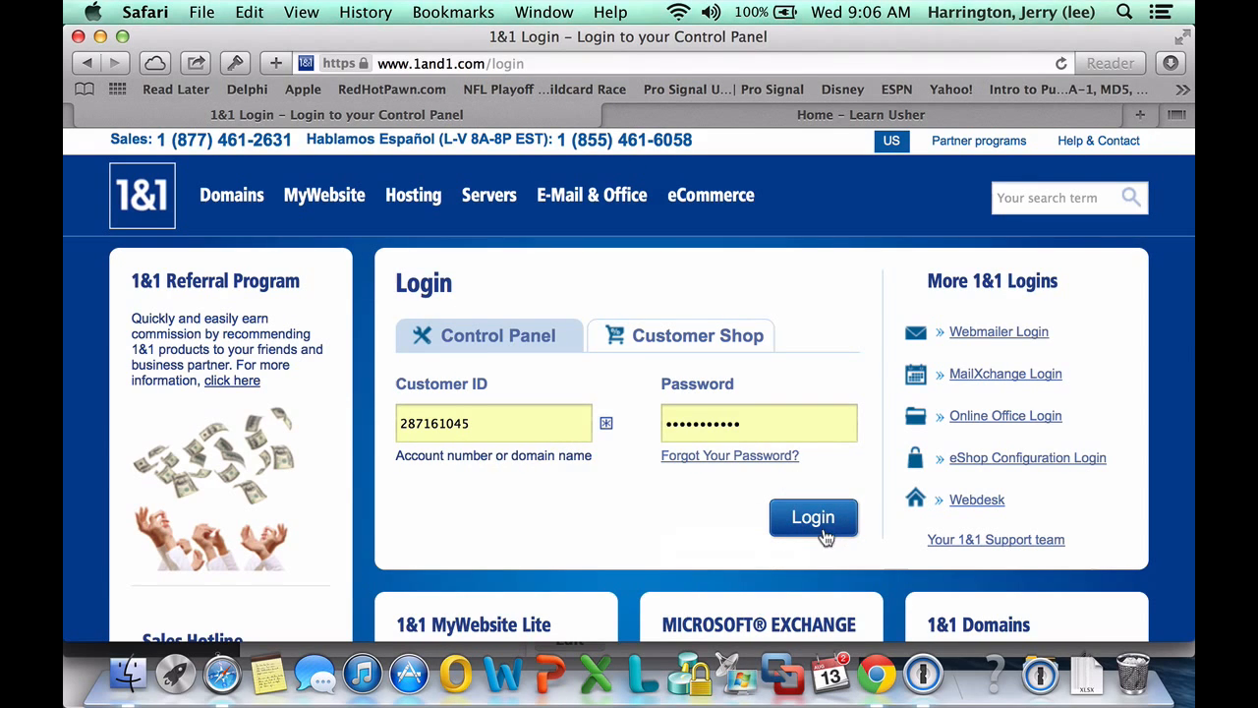
{"action": "left_click", "coordinate": [824, 533]}
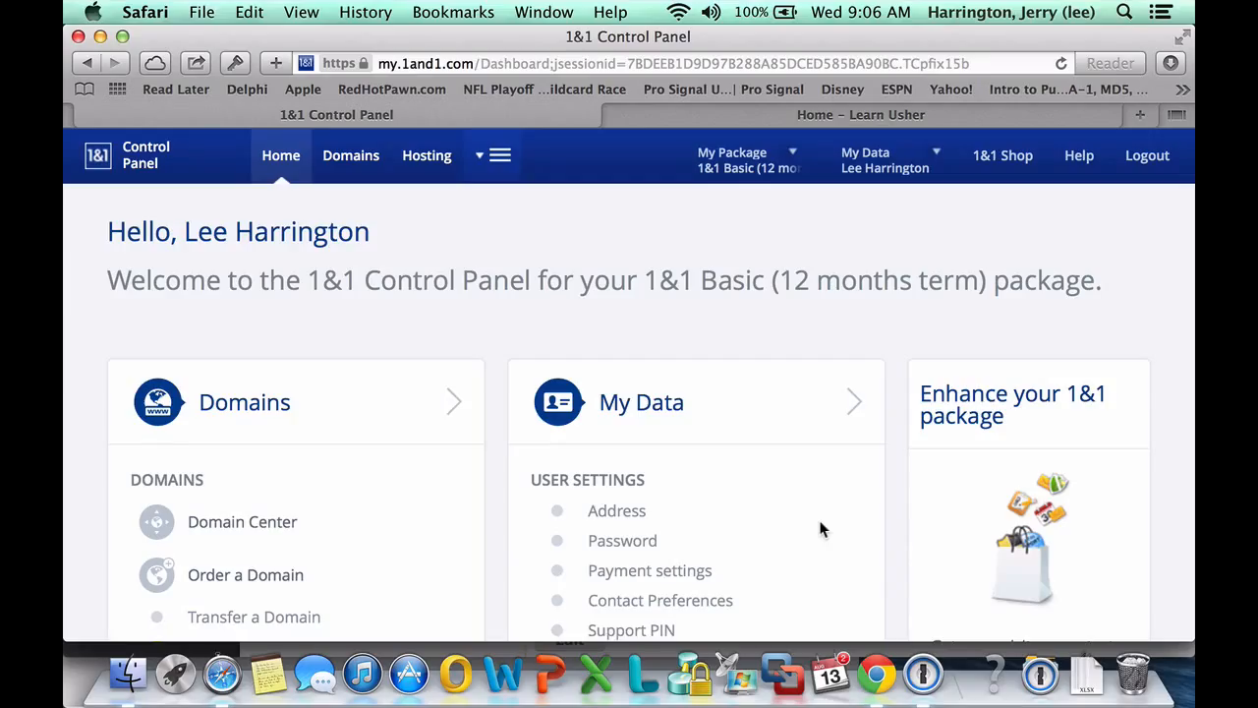
Glance at the Learn Usher tab, then open WordPress under Hosting's 1&1 App Center
{"action": "left_click", "coordinate": [826, 118]}
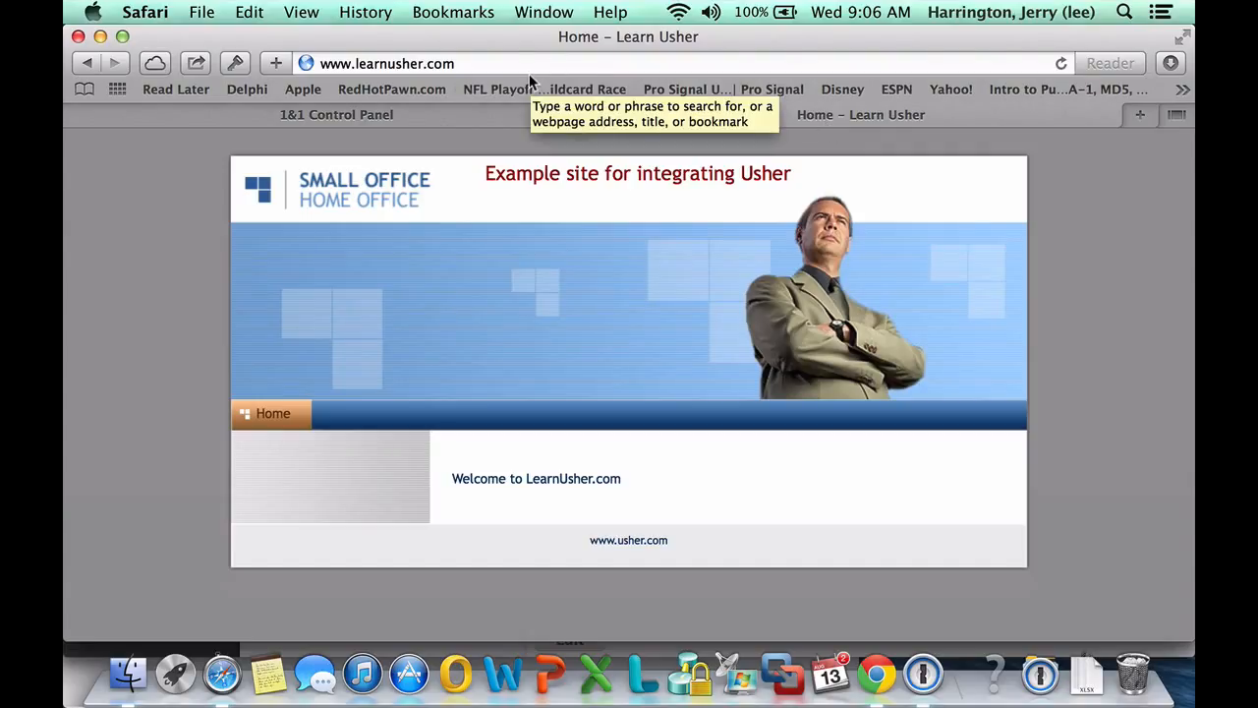
{"action": "left_click", "coordinate": [478, 119]}
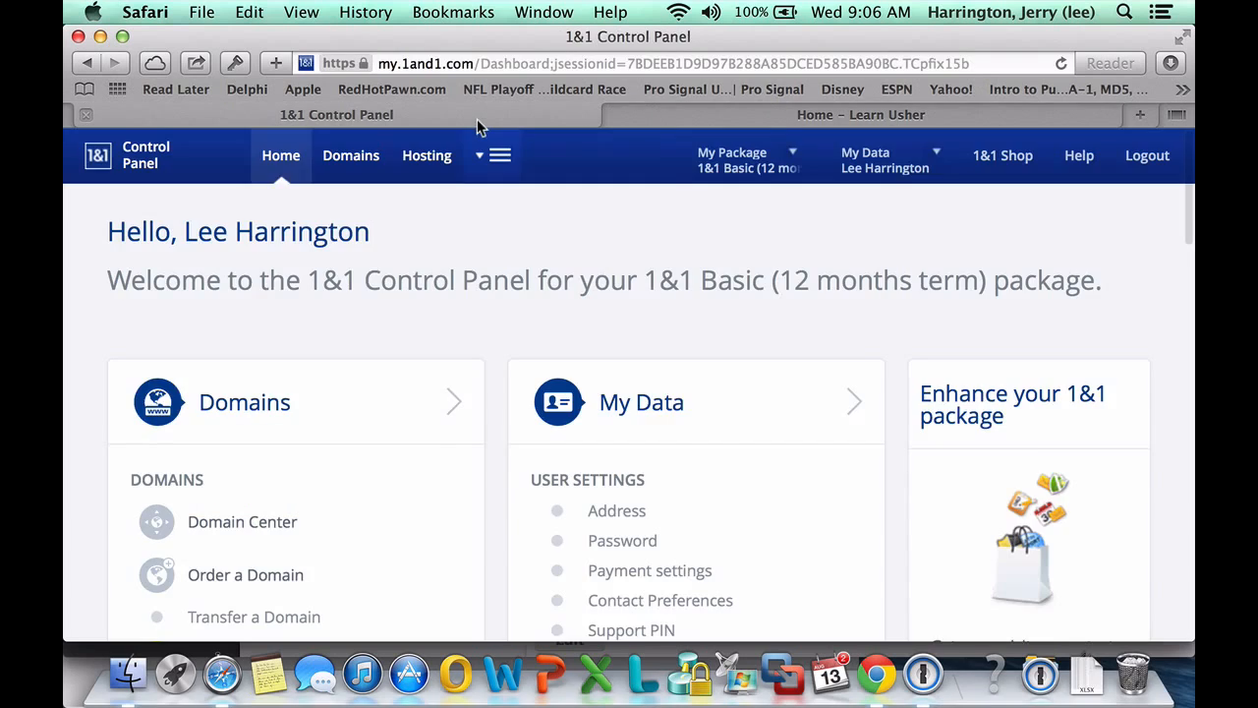
{"action": "scroll", "coordinate": [396, 385], "scroll_direction": "down", "scroll_amount": 5}
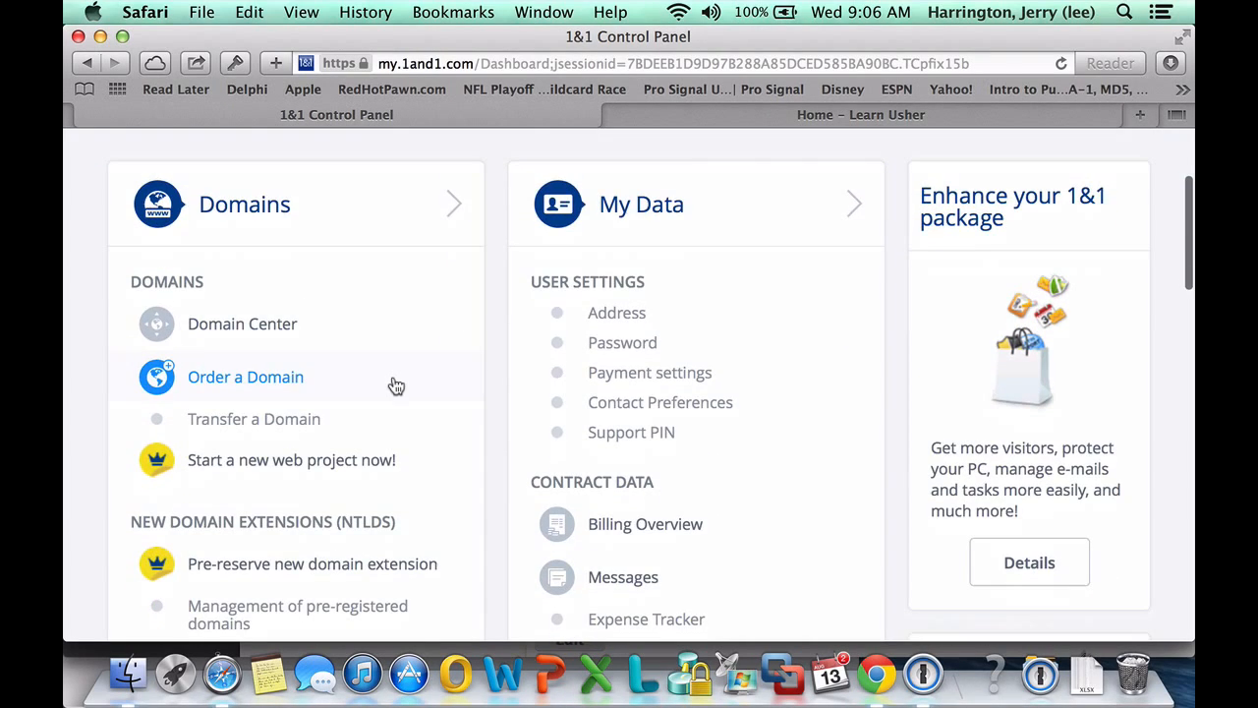
{"action": "scroll", "coordinate": [396, 385], "scroll_direction": "down", "scroll_amount": 10}
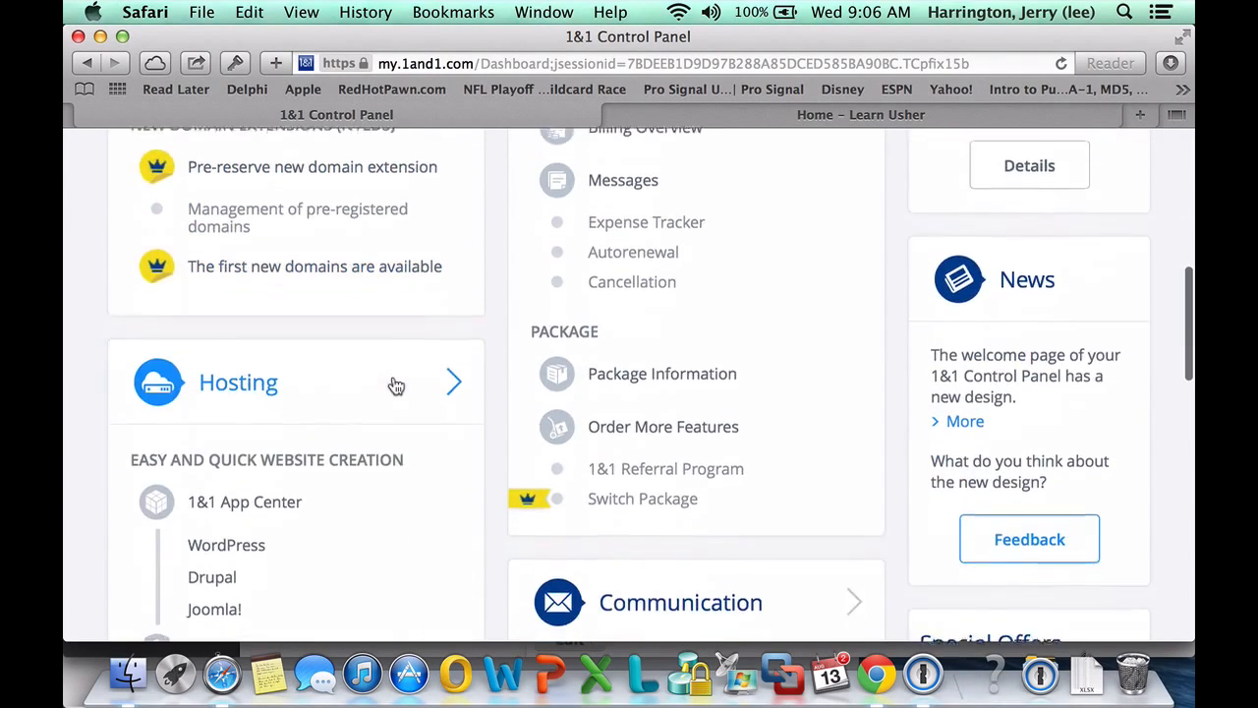
{"action": "scroll", "coordinate": [396, 385], "scroll_direction": "down", "scroll_amount": 3}
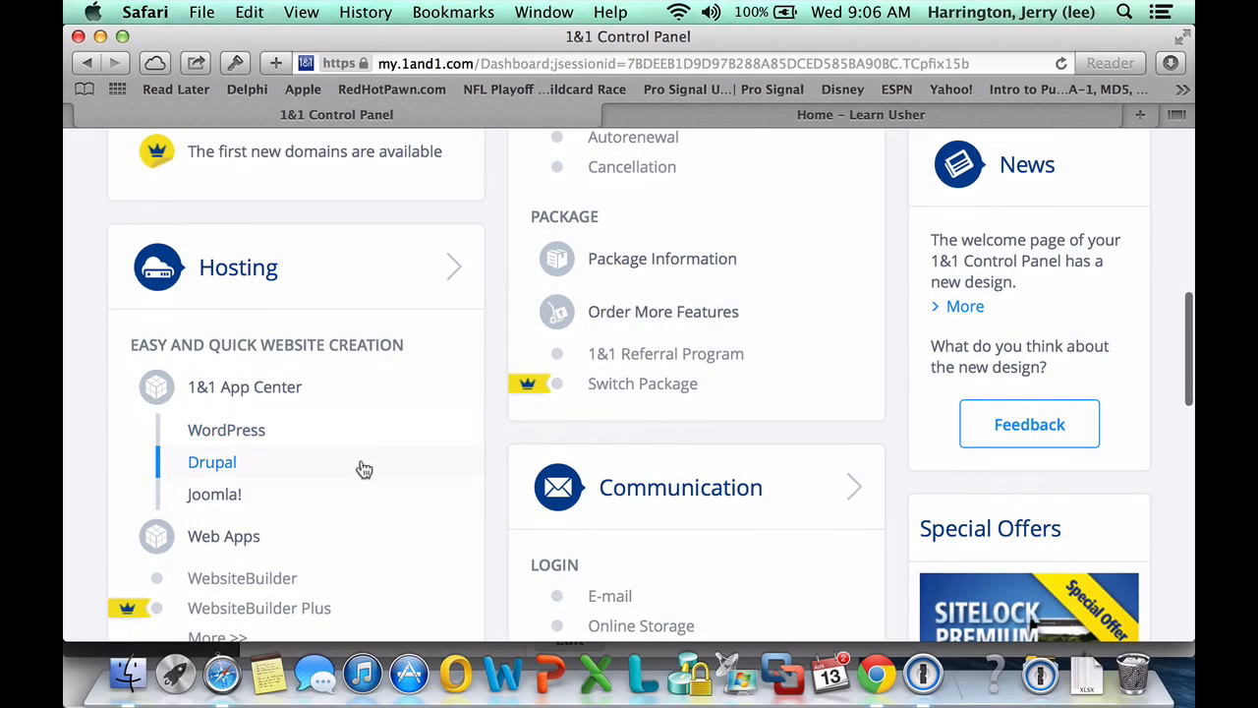
{"action": "scroll", "coordinate": [384, 476], "scroll_direction": "down", "scroll_amount": 4}
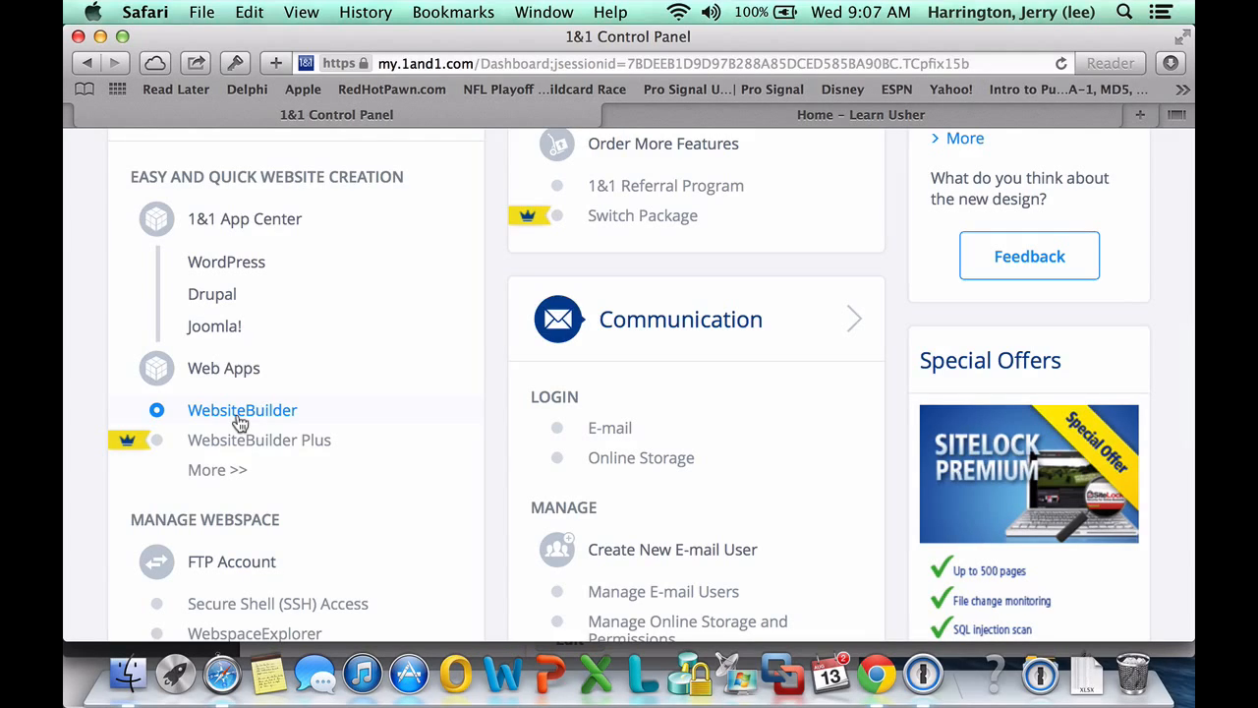
{"action": "scroll", "coordinate": [240, 421], "scroll_direction": "up", "scroll_amount": 10}
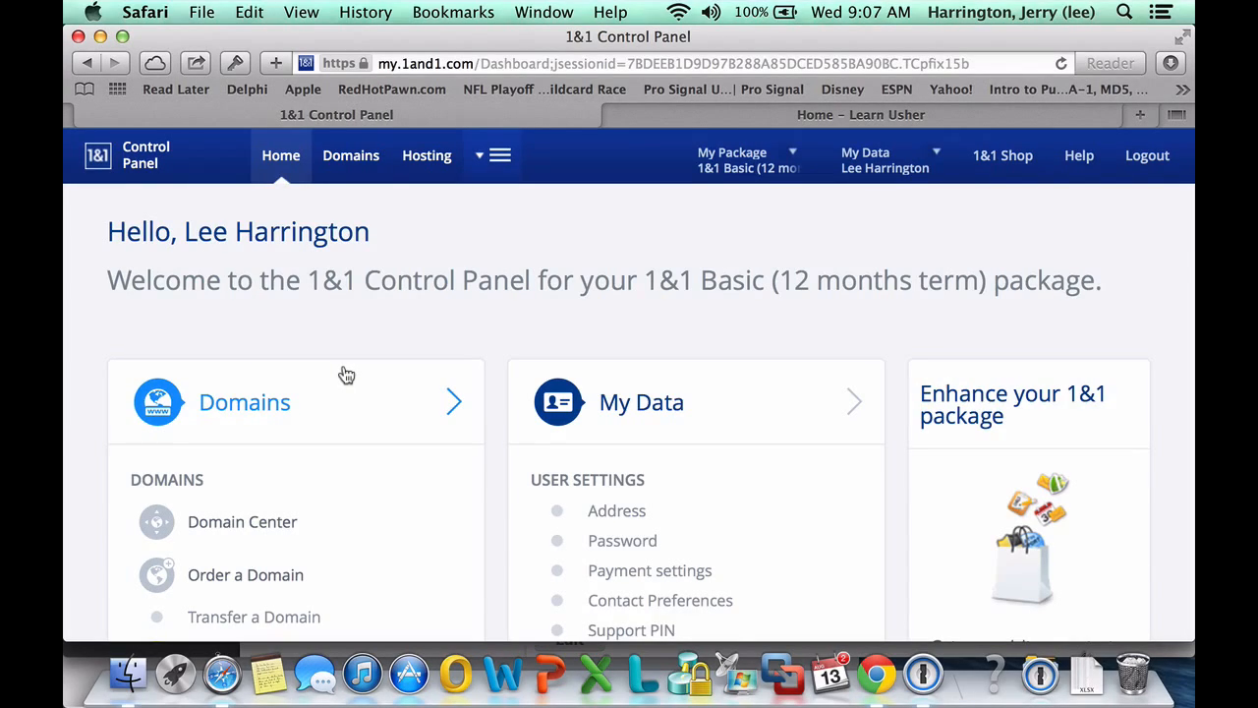
{"action": "scroll", "coordinate": [346, 375], "scroll_direction": "down", "scroll_amount": 3}
{"action": "scroll", "coordinate": [344, 374], "scroll_direction": "down", "scroll_amount": 3}
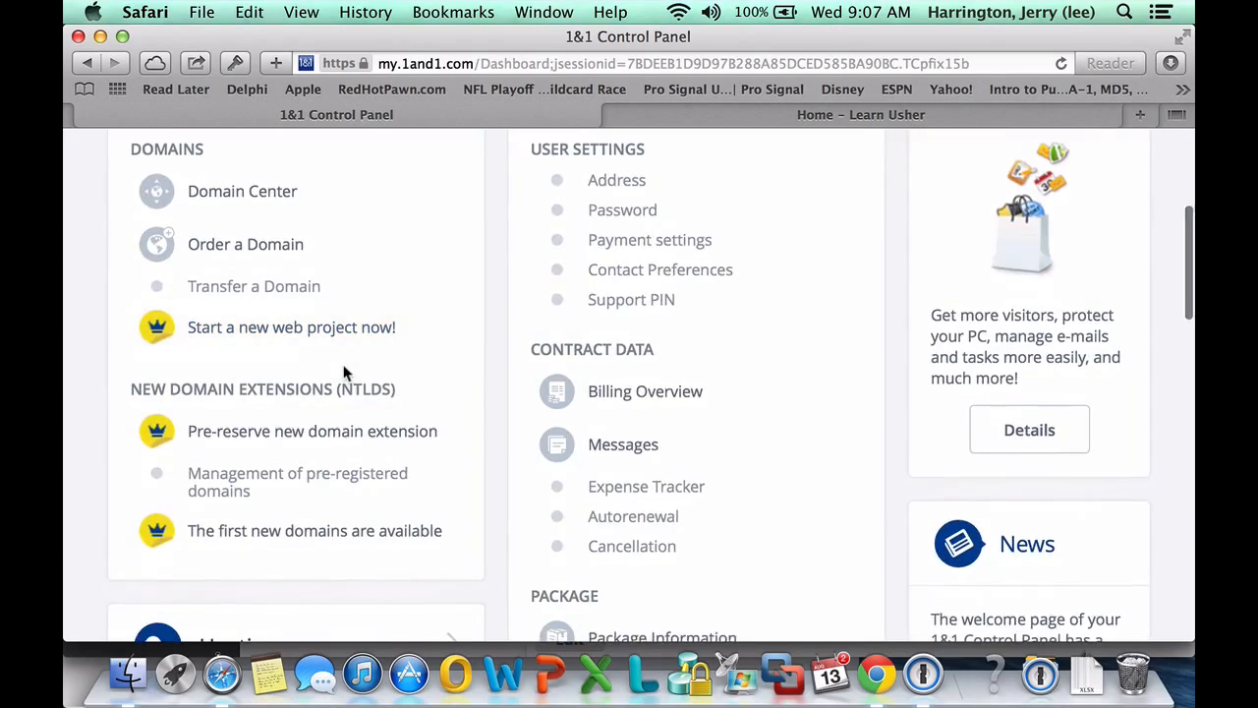
{"action": "scroll", "coordinate": [345, 373], "scroll_direction": "down", "scroll_amount": 5}
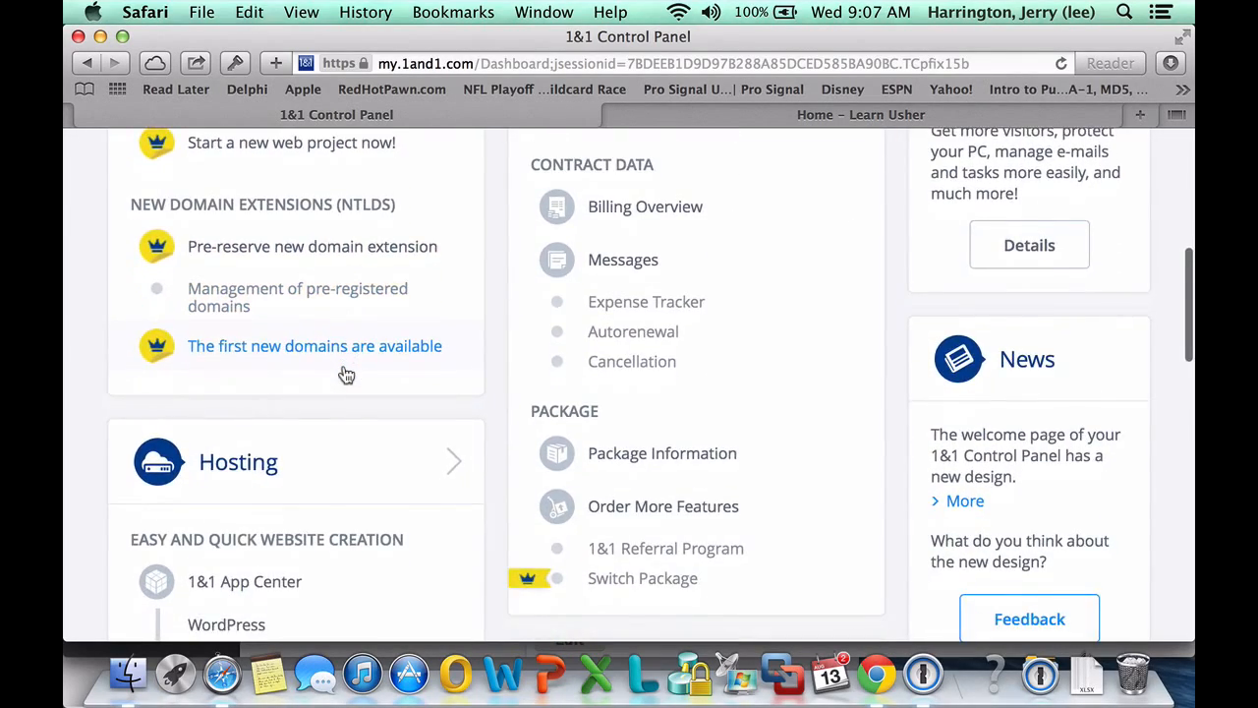
{"action": "scroll", "coordinate": [344, 373], "scroll_direction": "down", "scroll_amount": 1}
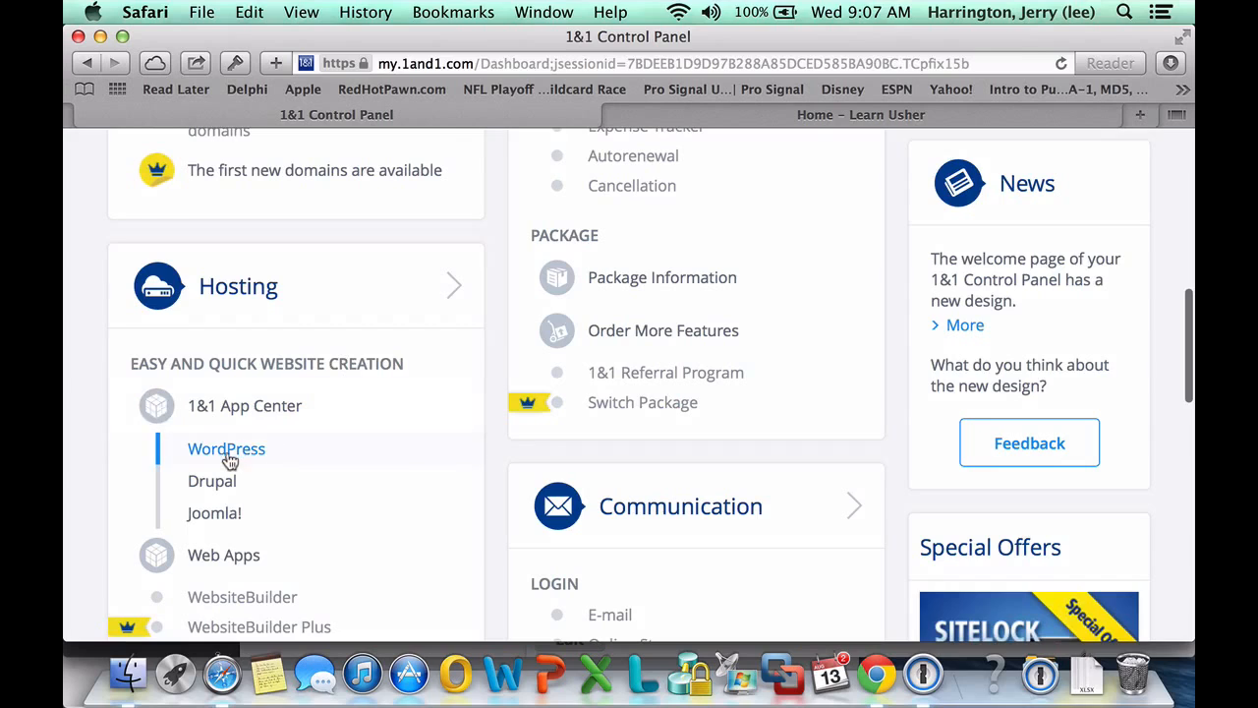
{"action": "left_click", "coordinate": [225, 452]}
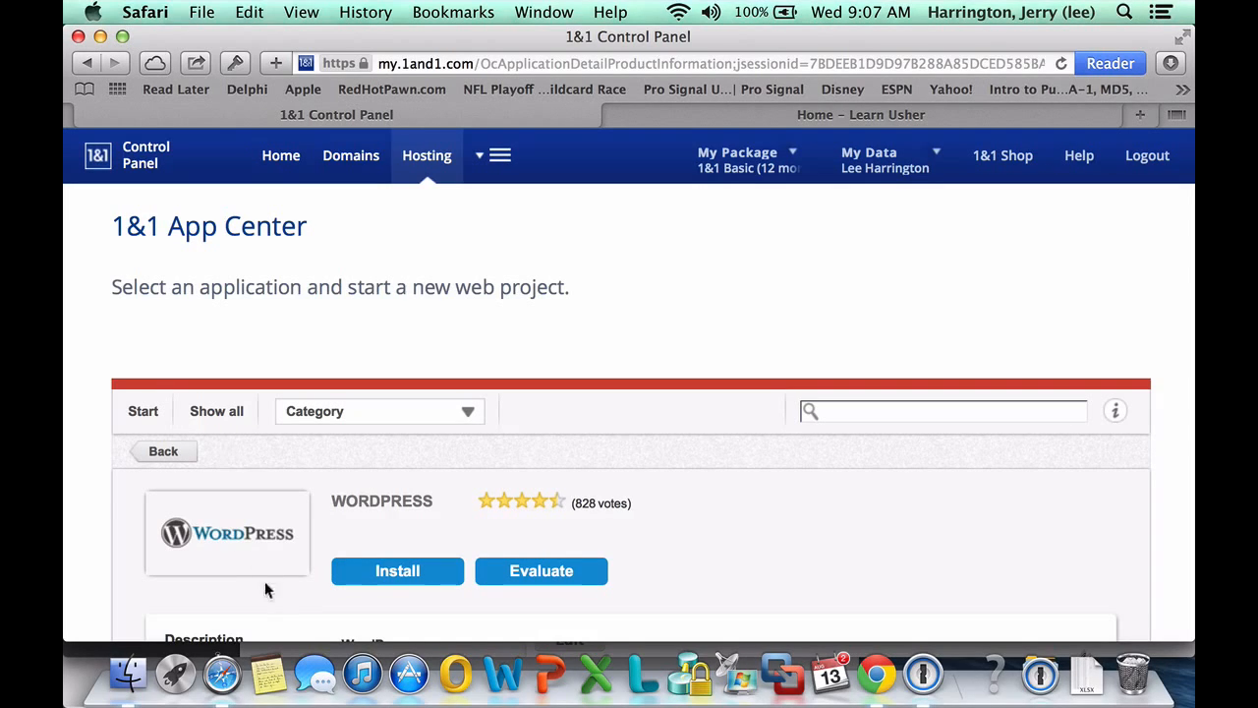
Read the WordPress product description and begin a new WordPress installation
{"action": "scroll", "coordinate": [306, 560], "scroll_direction": "down", "scroll_amount": 3}
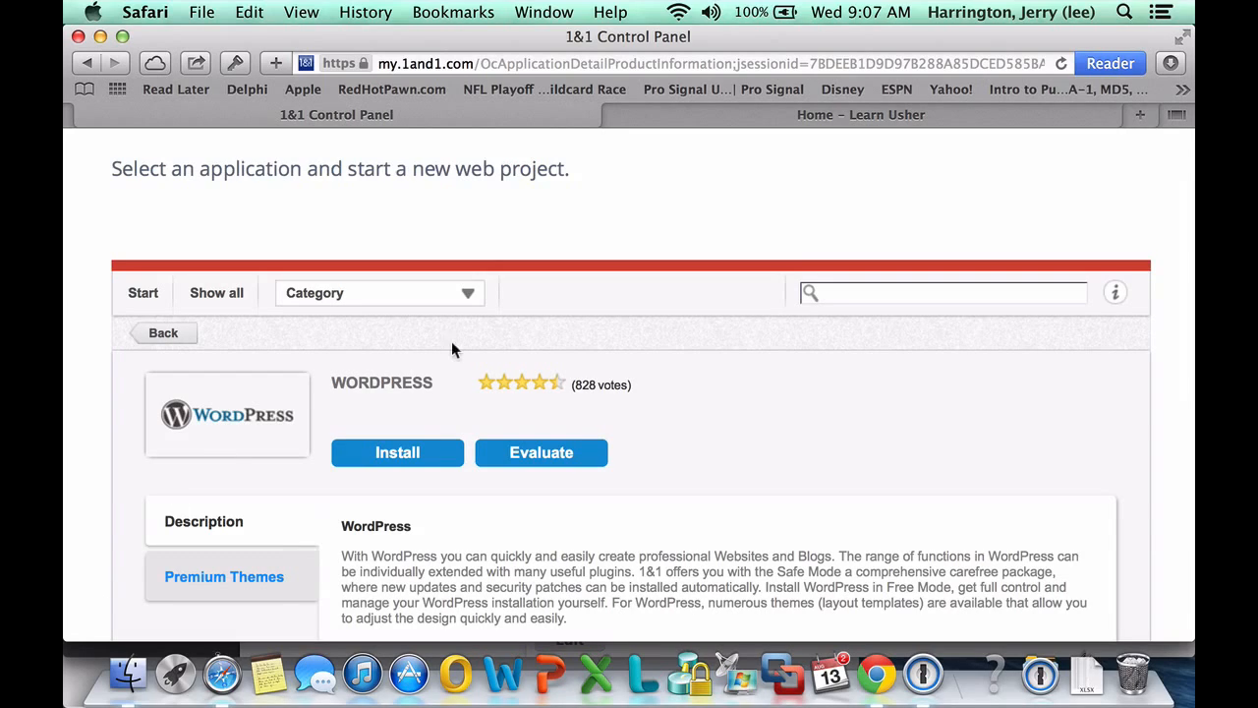
{"action": "left_click", "coordinate": [400, 454]}
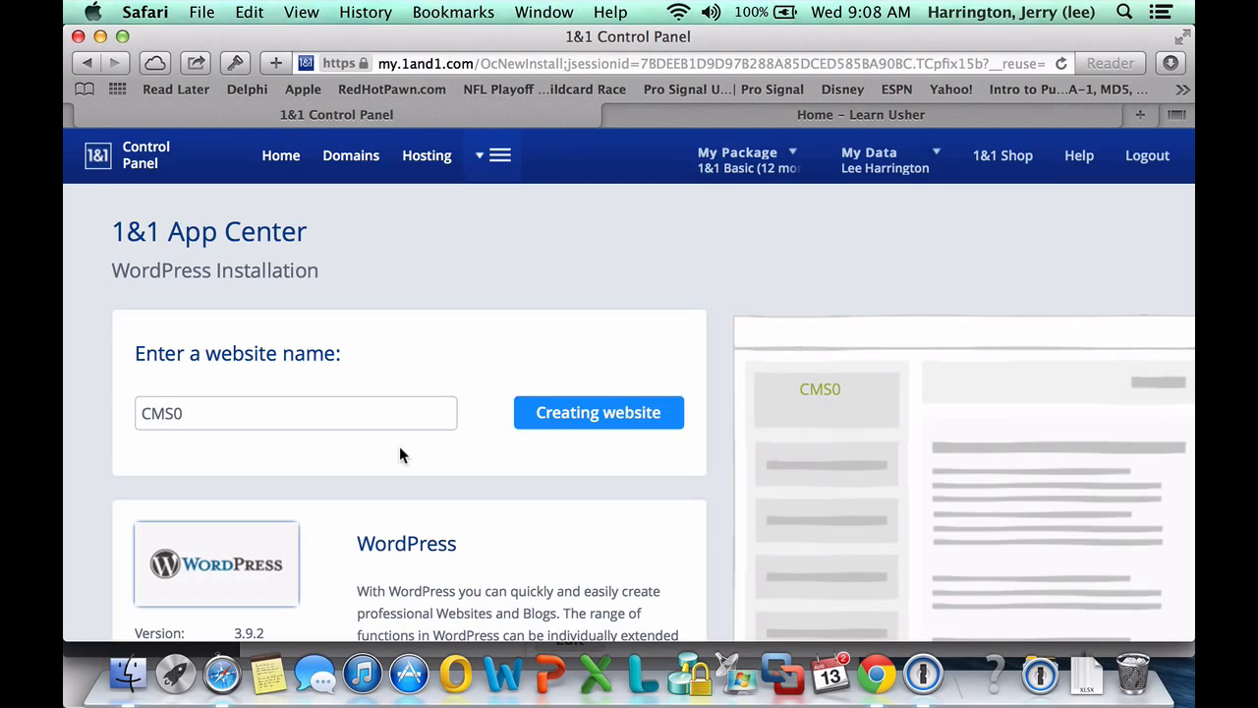
Enter 'Learn Usher' as the new website name
{"action": "left_click", "coordinate": [280, 405]}
{"action": "type", "text": "Learn "}
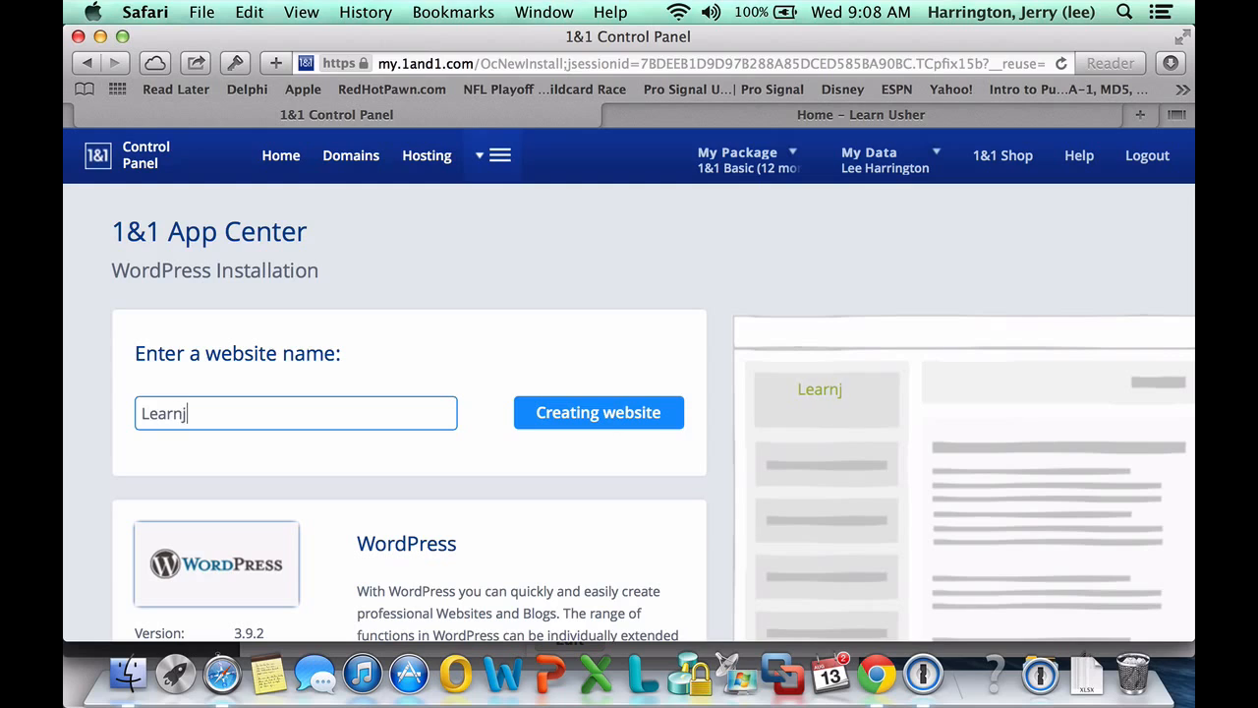
{"action": "type", "text": "Usher"}
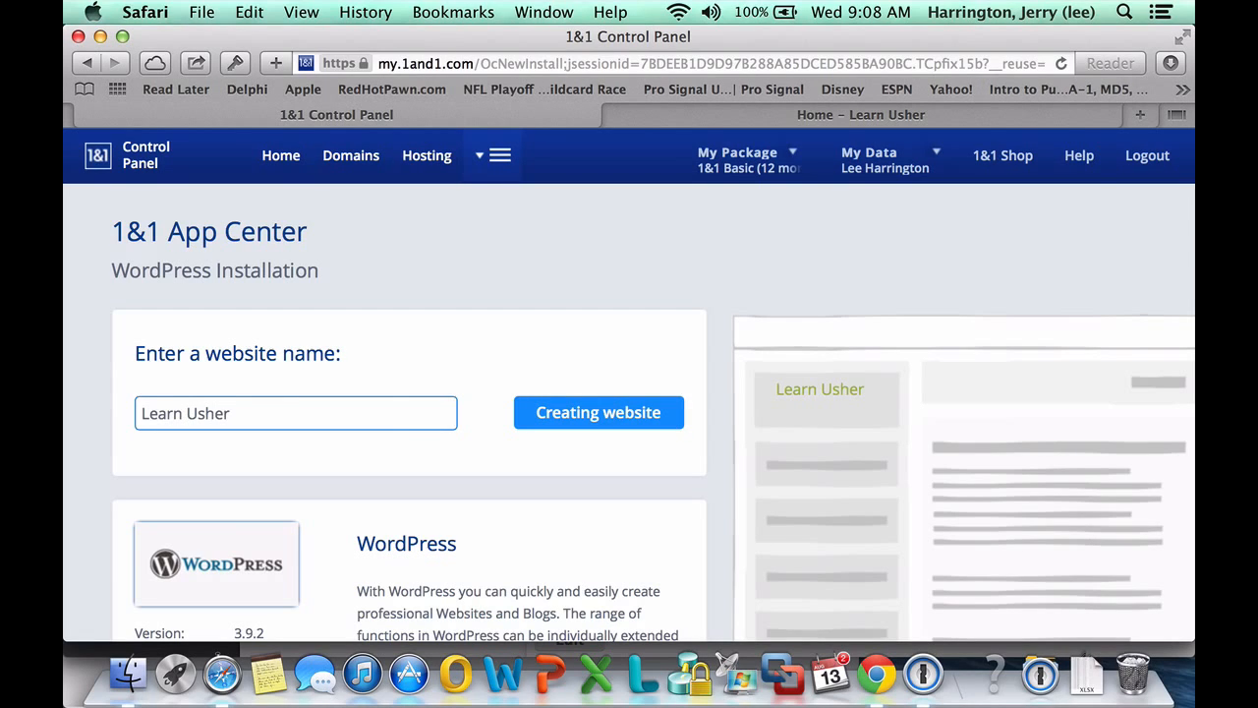
{"action": "scroll", "coordinate": [414, 444], "scroll_direction": "down", "scroll_amount": 3}
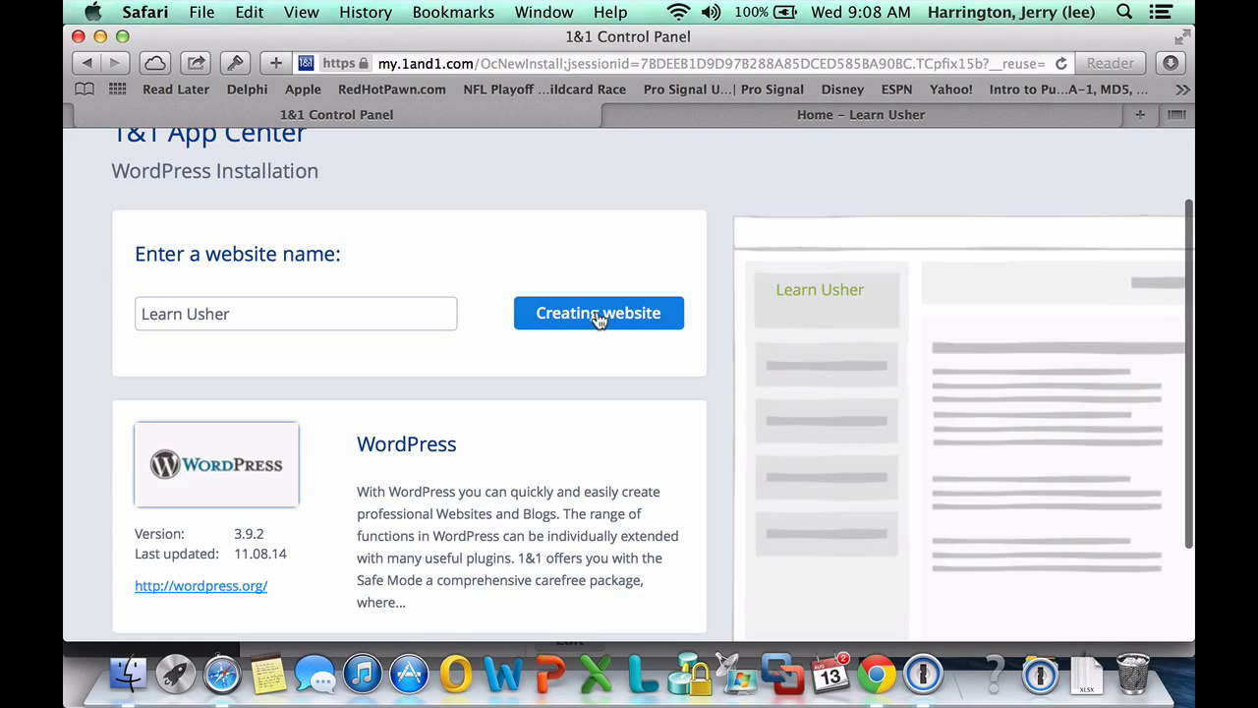
{"action": "scroll", "coordinate": [544, 484], "scroll_direction": "down", "scroll_amount": 3}
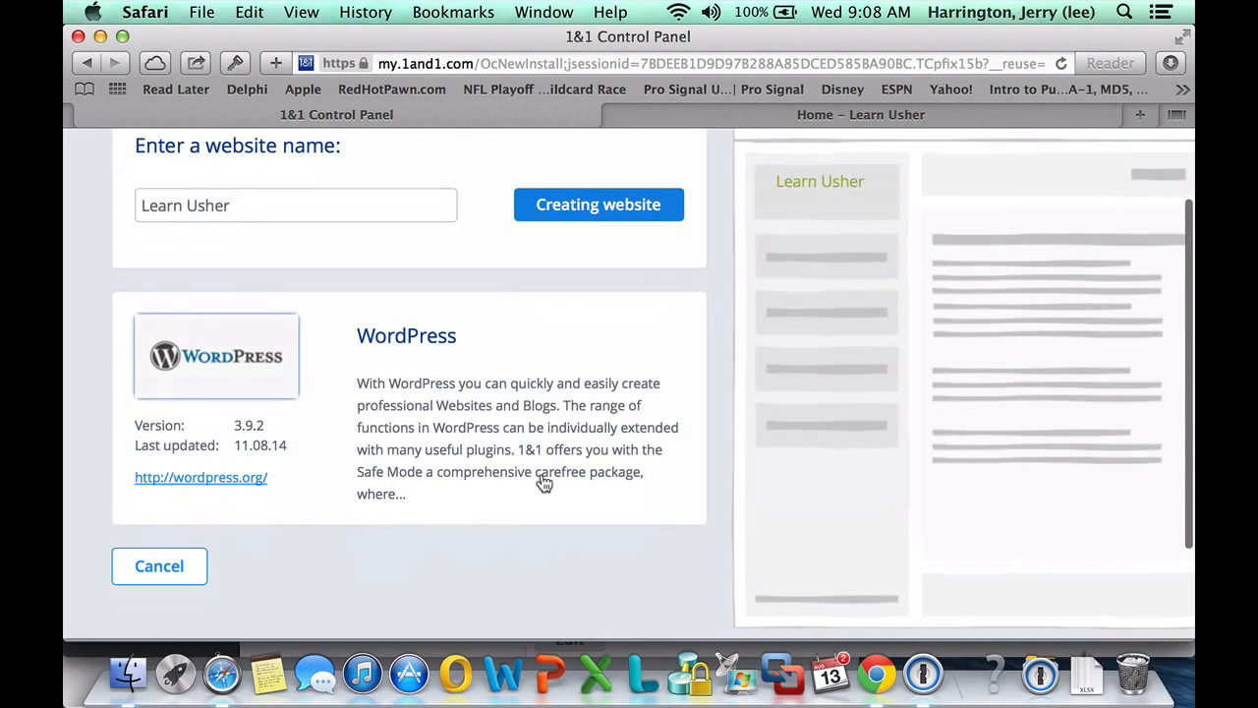
{"action": "scroll", "coordinate": [541, 473], "scroll_direction": "up", "scroll_amount": 2}
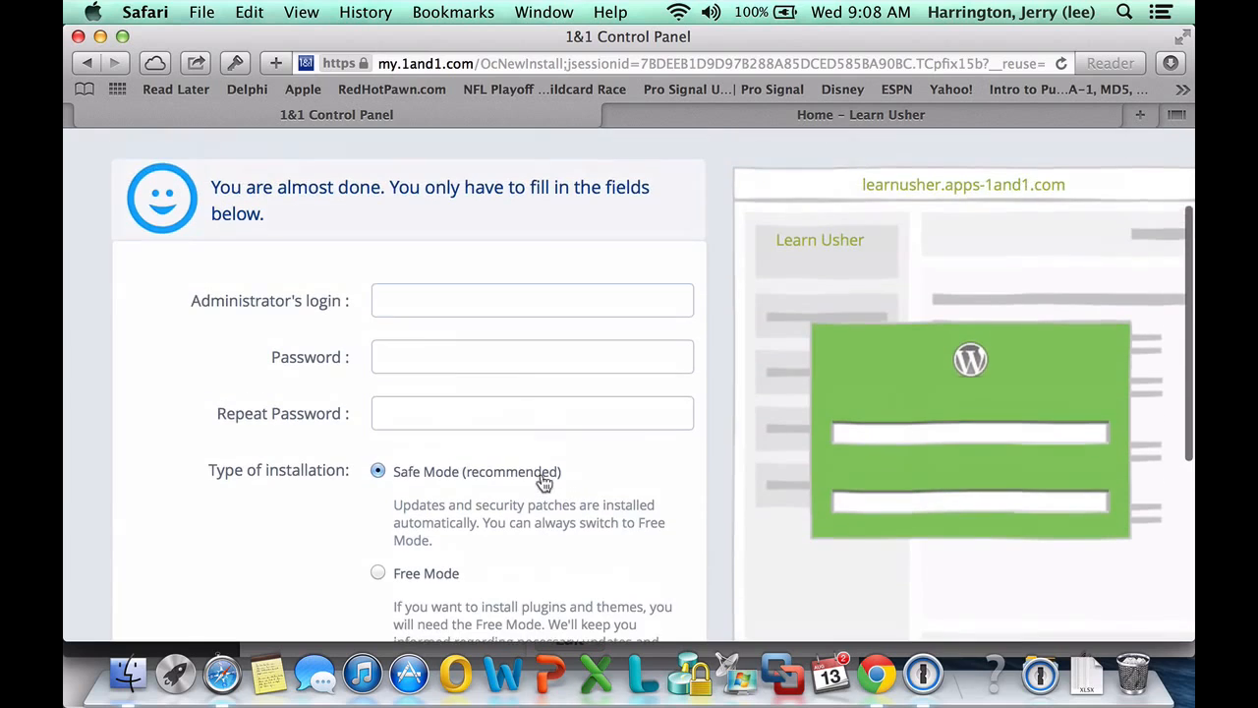
Fill in administrator login 'usheradmin' and the account password
{"action": "left_click", "coordinate": [403, 303]}
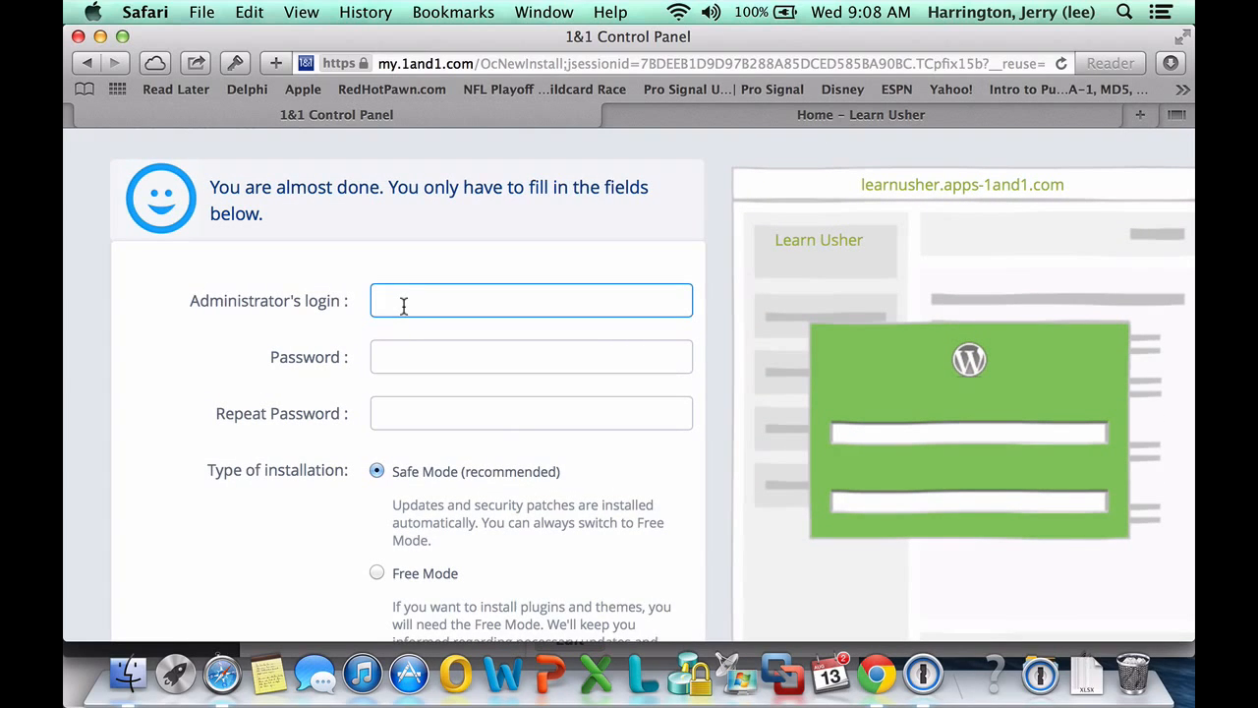
{"action": "type", "text": "usheradmin"}
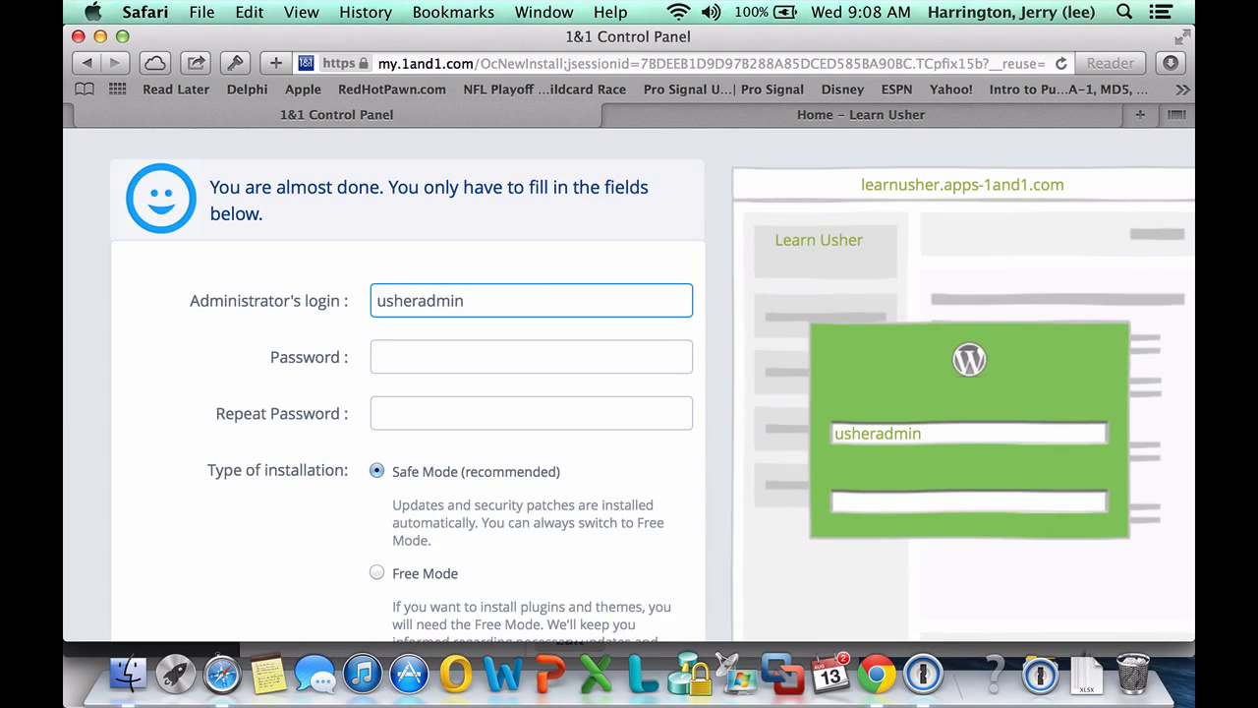
{"action": "key", "text": "Tab"}
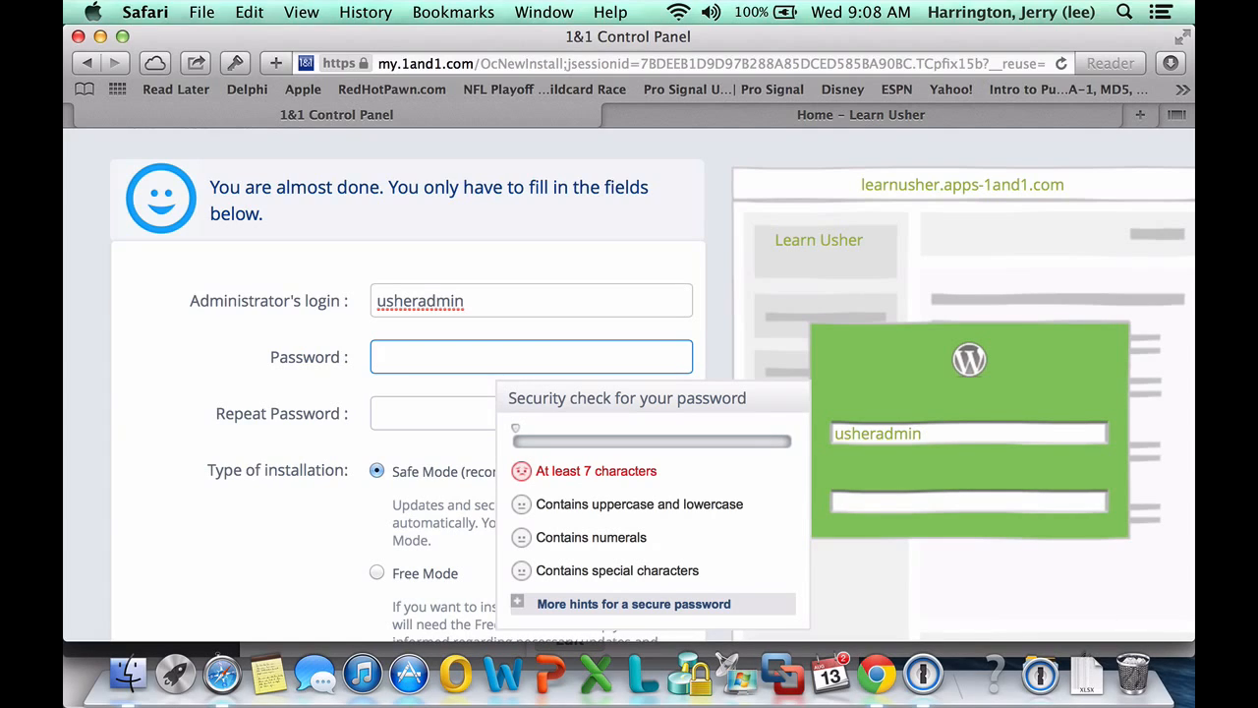
{"action": "type", "text": "***********"}
{"action": "key", "text": "Tab"}
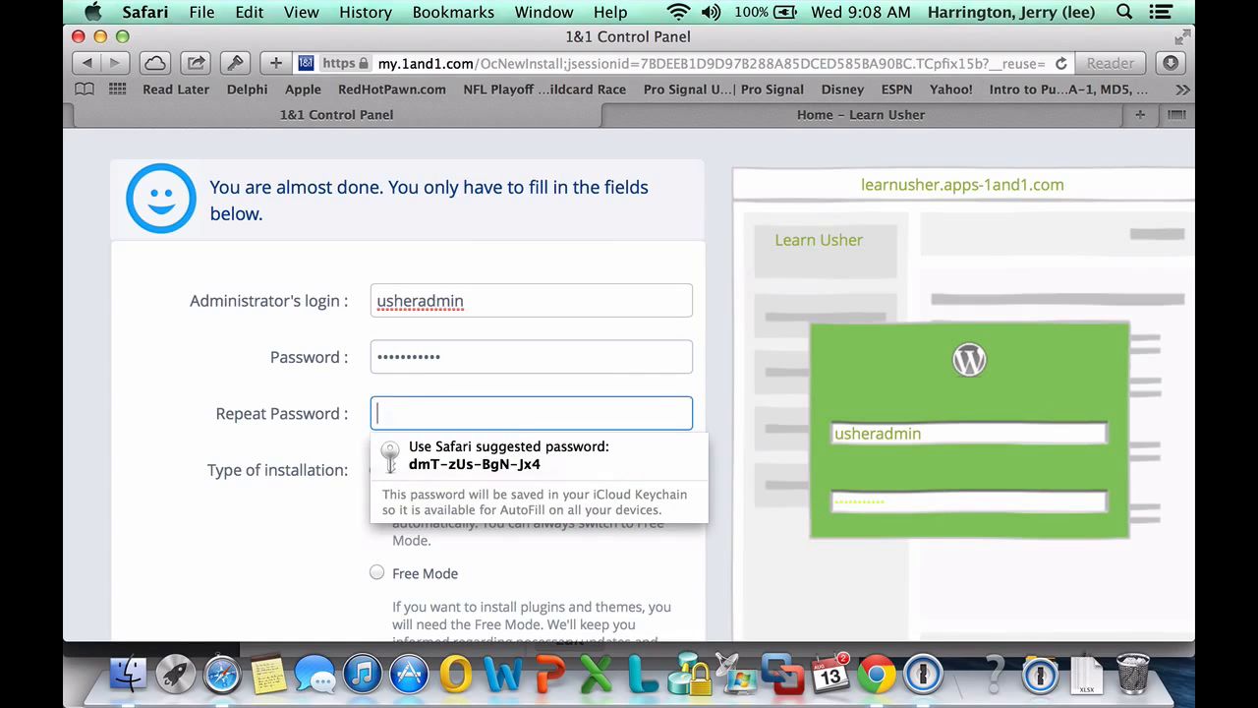
{"action": "type", "text": "***********"}
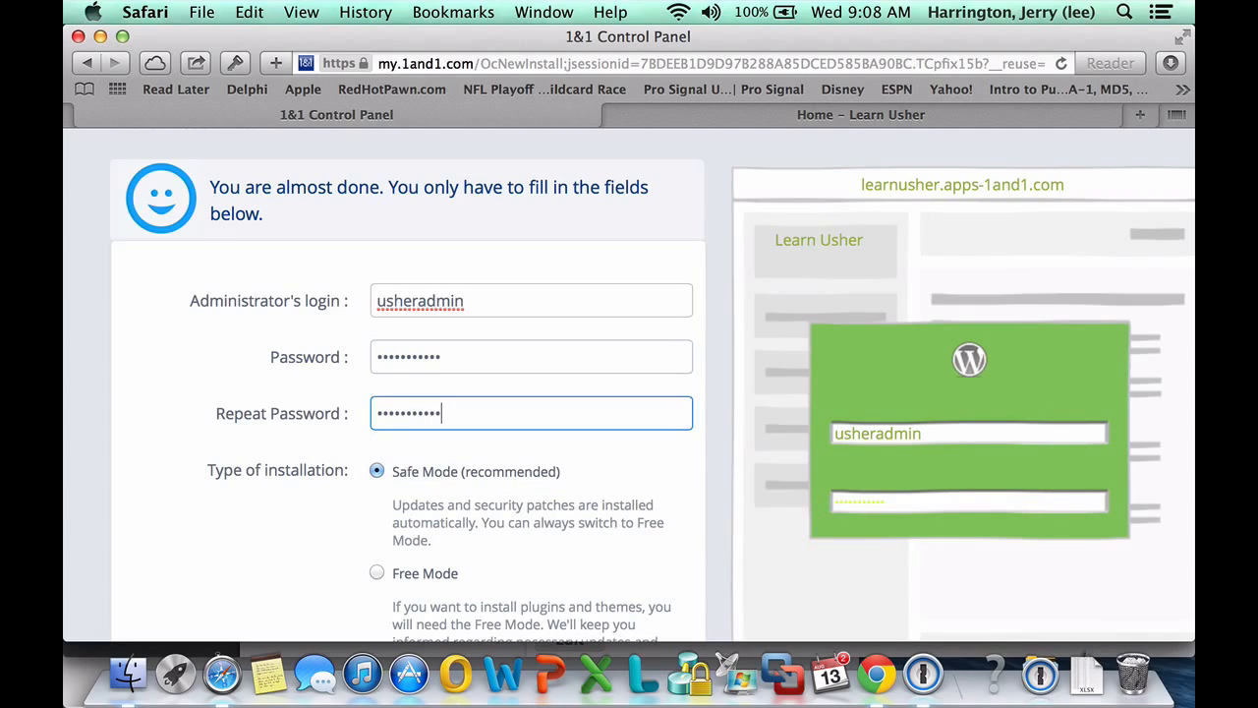
{"action": "scroll", "coordinate": [565, 546], "scroll_direction": "down", "scroll_amount": 3}
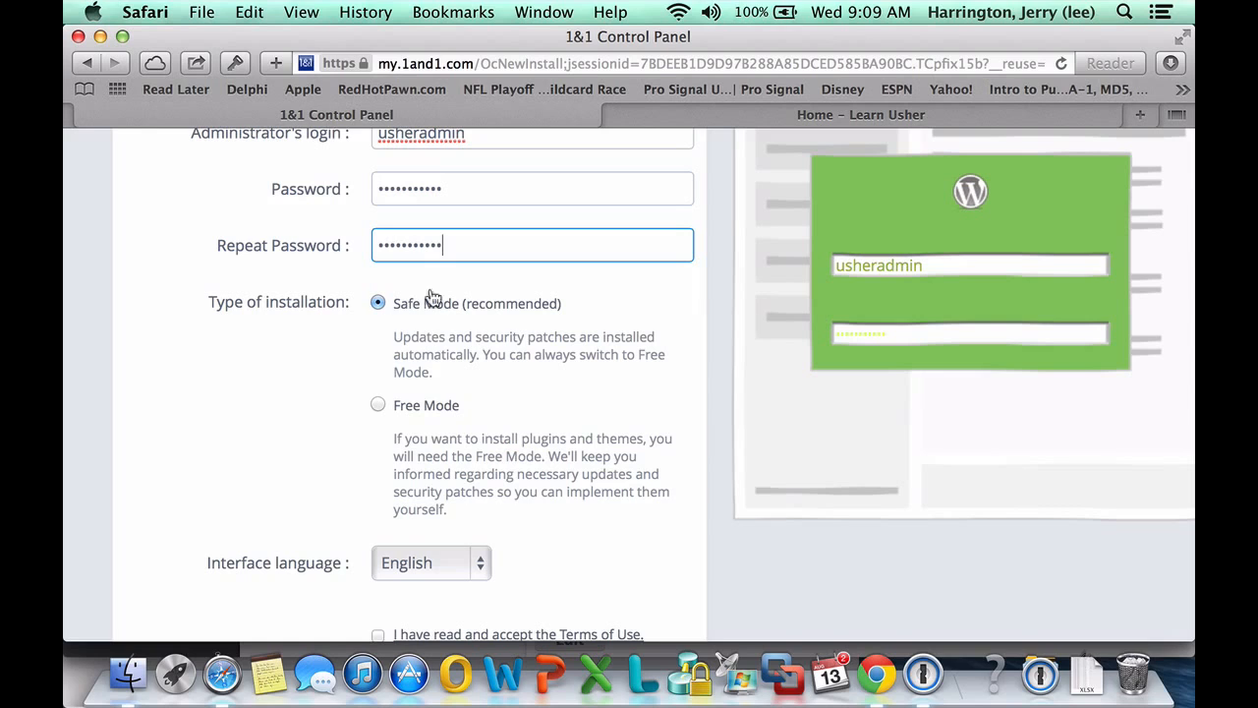
Accept the Terms of Use and submit the WordPress installation
{"action": "scroll", "coordinate": [635, 467], "scroll_direction": "down", "scroll_amount": 3}
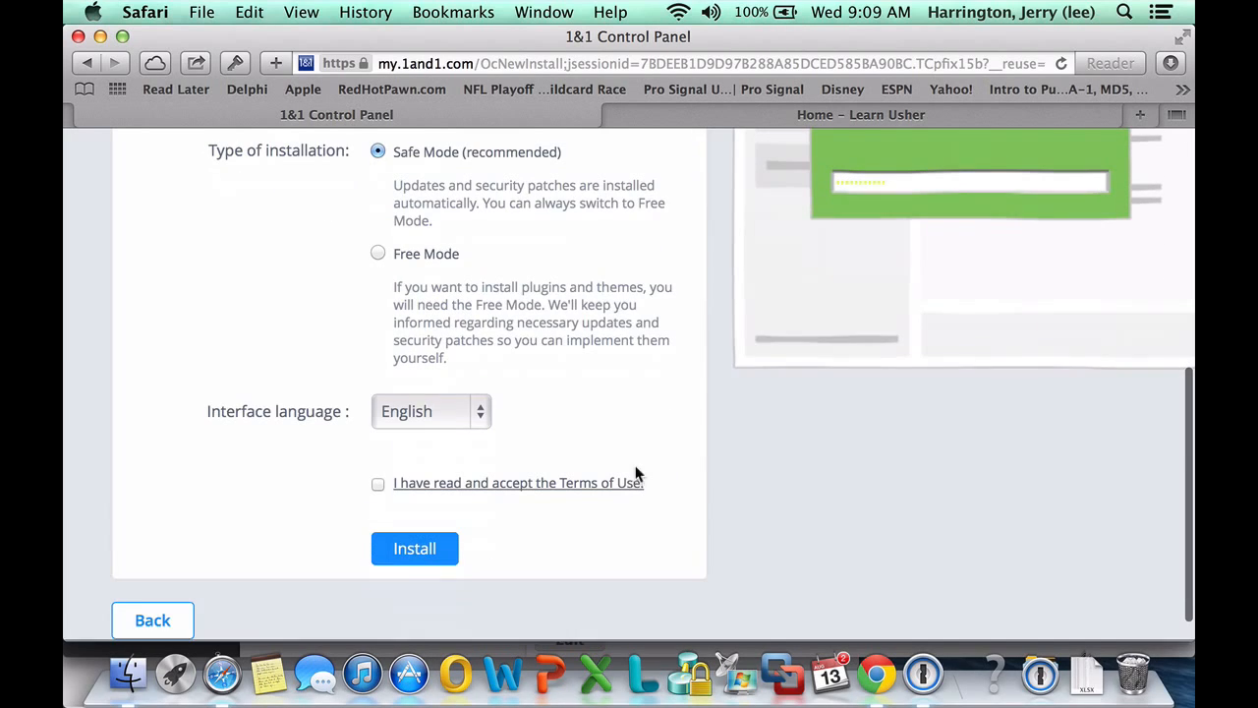
{"action": "left_click", "coordinate": [384, 482]}
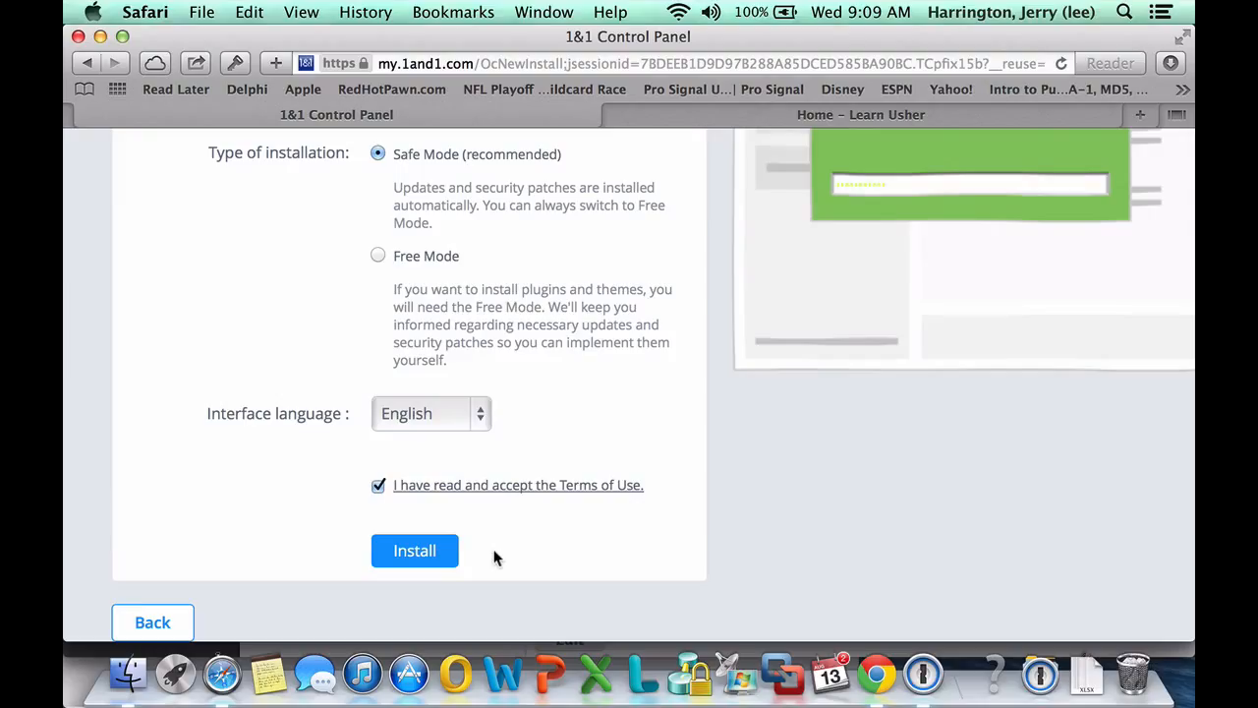
{"action": "left_click", "coordinate": [433, 556]}
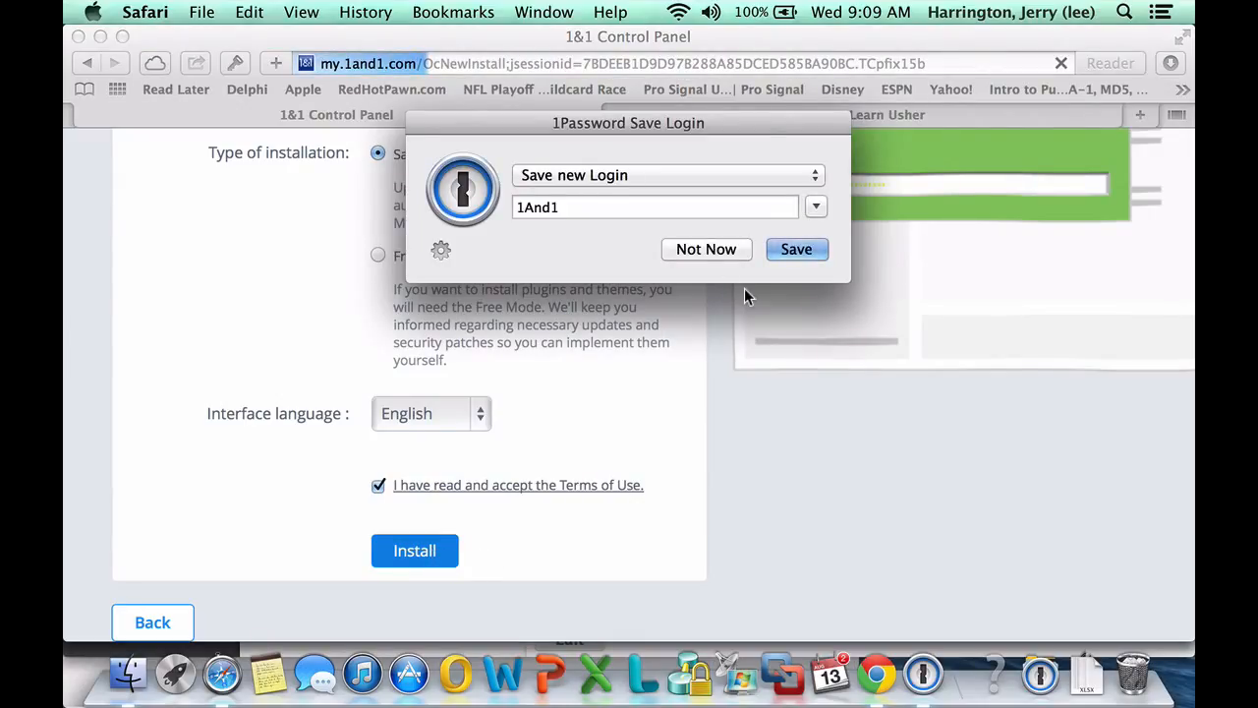
Save the login in 1Password as '1And1 Wordpress for LearnUsher'
{"action": "left_click", "coordinate": [563, 206]}
{"action": "type", "text": "Wordpress"}
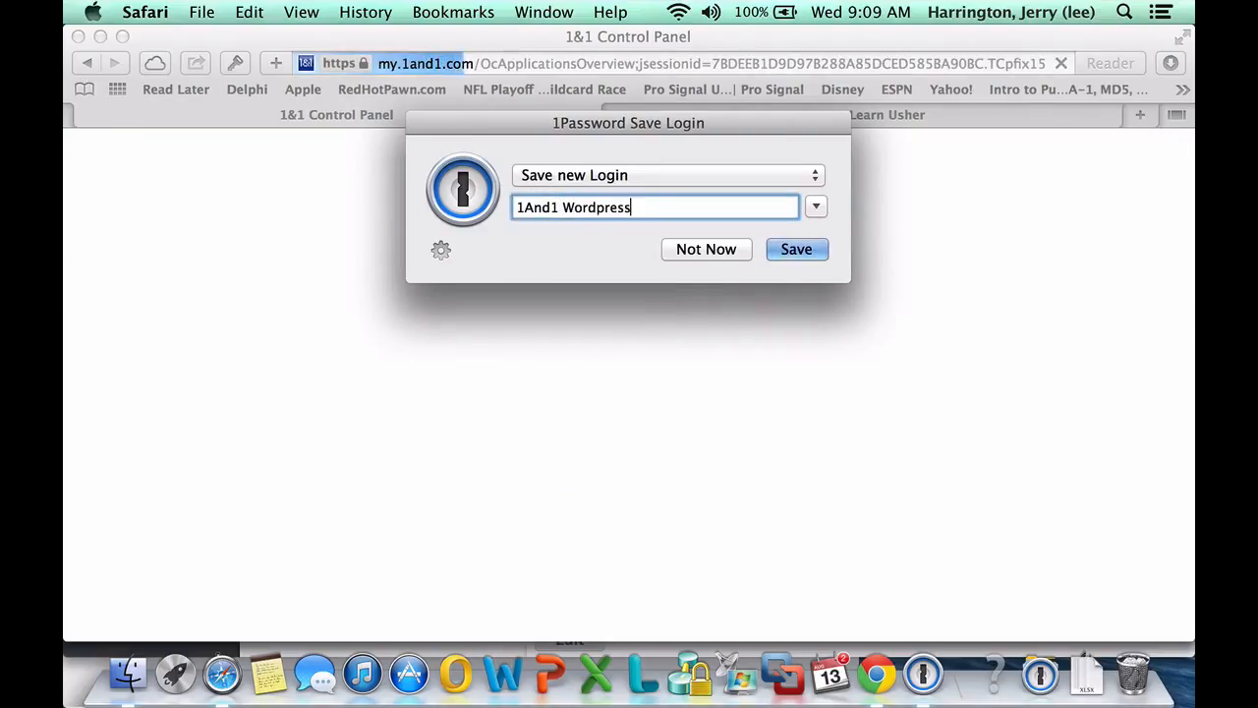
{"action": "type", "text": " fir Lea"}
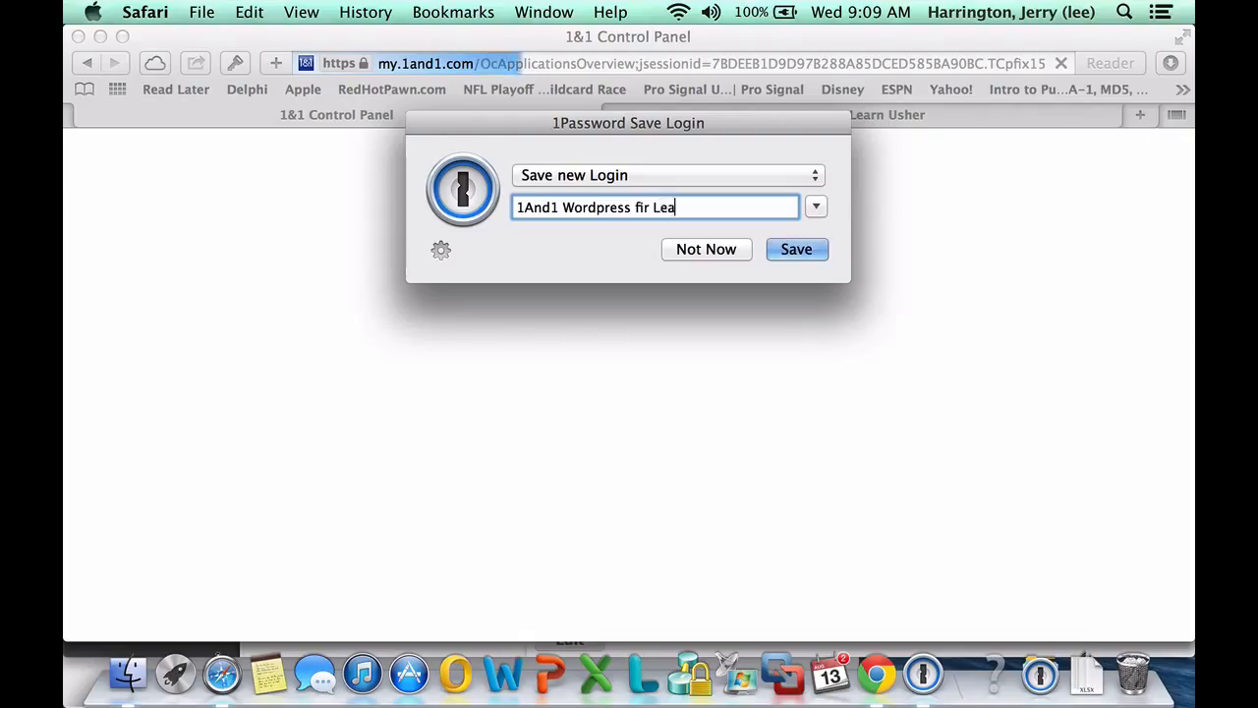
{"action": "key", "text": "BackSpace"}
{"action": "key", "text": "BackSpace"}
{"action": "key", "text": "BackSpace"}
{"action": "key", "text": "BackSpace"}
{"action": "key", "text": "BackSpace"}
{"action": "key", "text": "BackSpace"}
{"action": "type", "text": "or "}
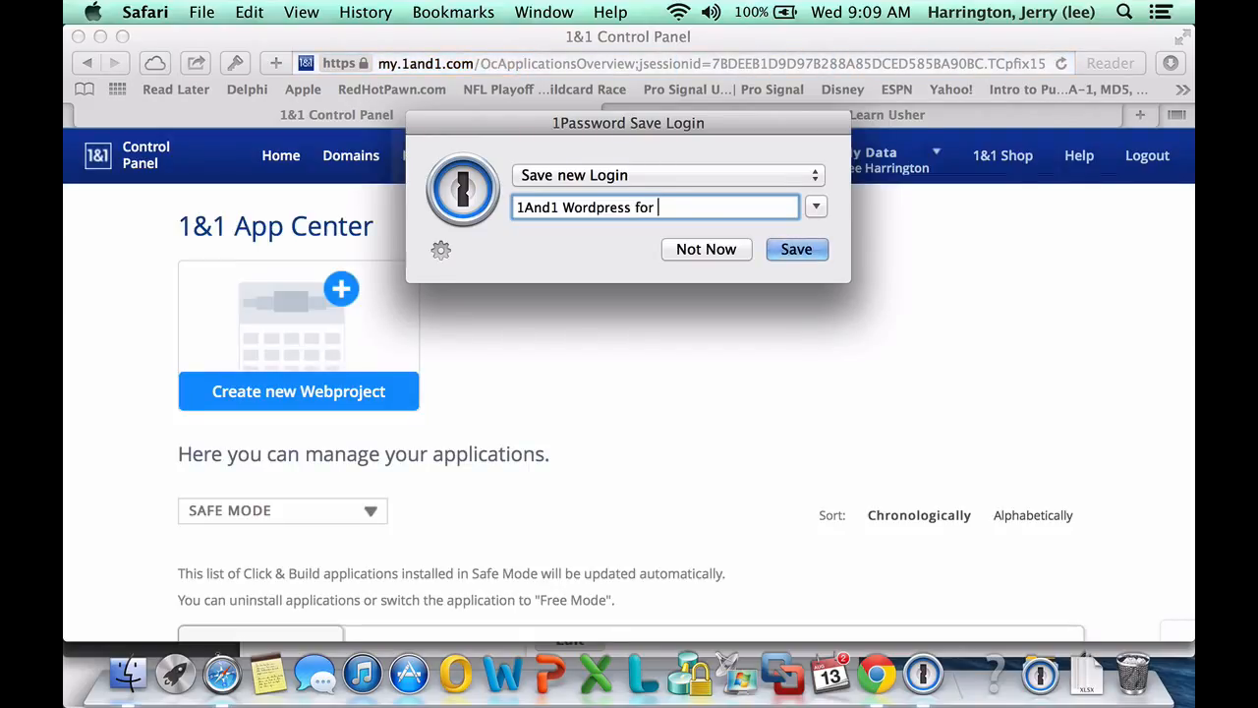
{"action": "type", "text": "LearnUsher"}
{"action": "left_click", "coordinate": [796, 246]}
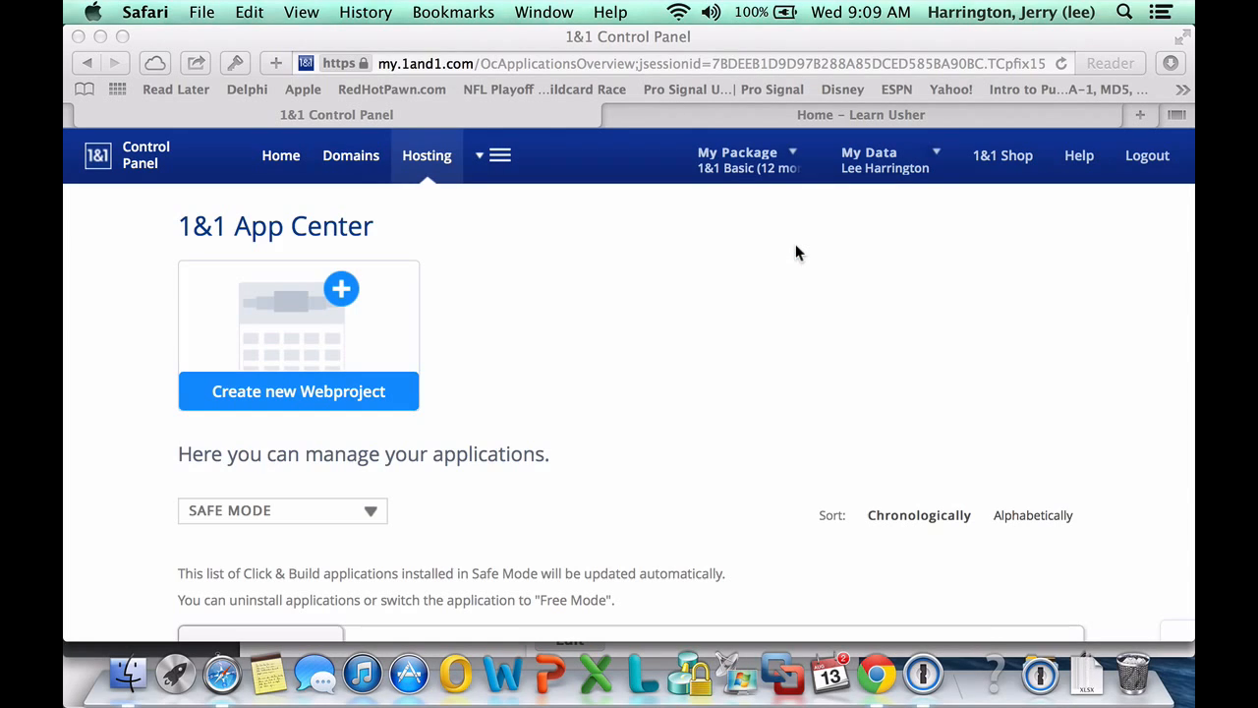
Watch the Learn Usher WordPress 3.9.2 installation progress until it finishes
{"action": "scroll", "coordinate": [710, 398], "scroll_direction": "down", "scroll_amount": 3}
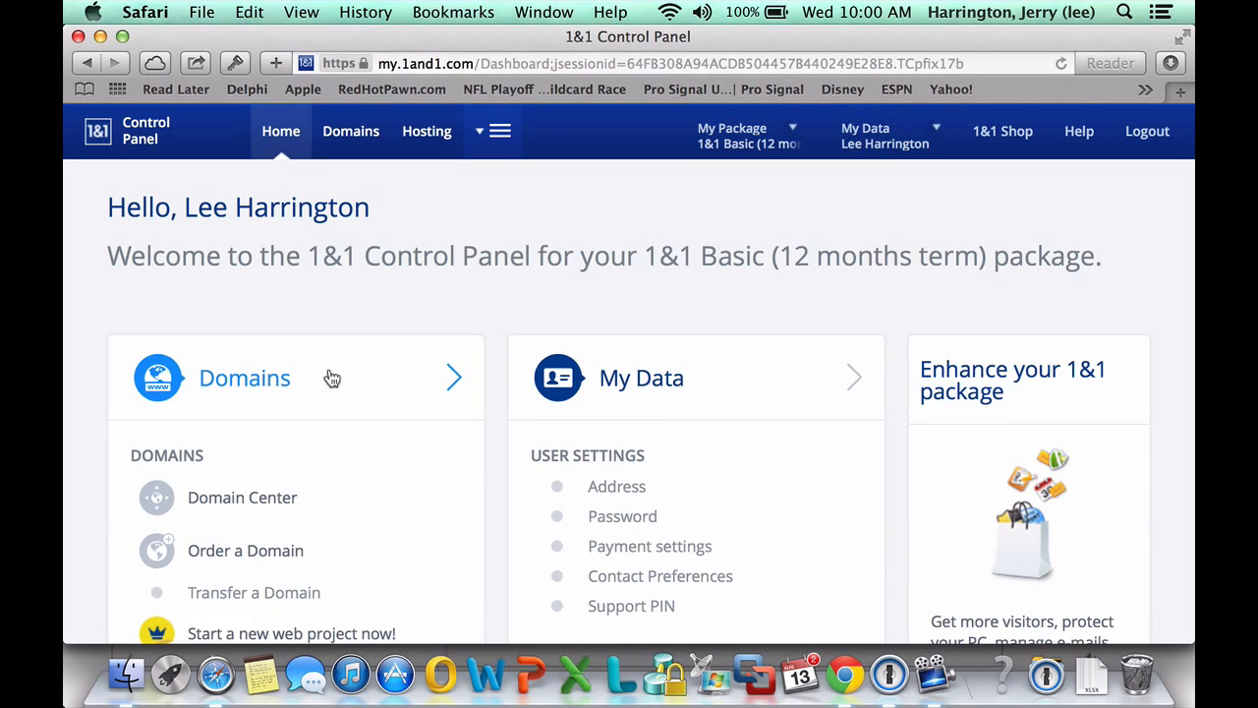
Reopen the 1&1 App Center list and find the installed WordPress 3.9.2 Learn Usher entry
{"action": "scroll", "coordinate": [330, 371], "scroll_direction": "down", "scroll_amount": 3}
{"action": "scroll", "coordinate": [331, 378], "scroll_direction": "up", "scroll_amount": 1}
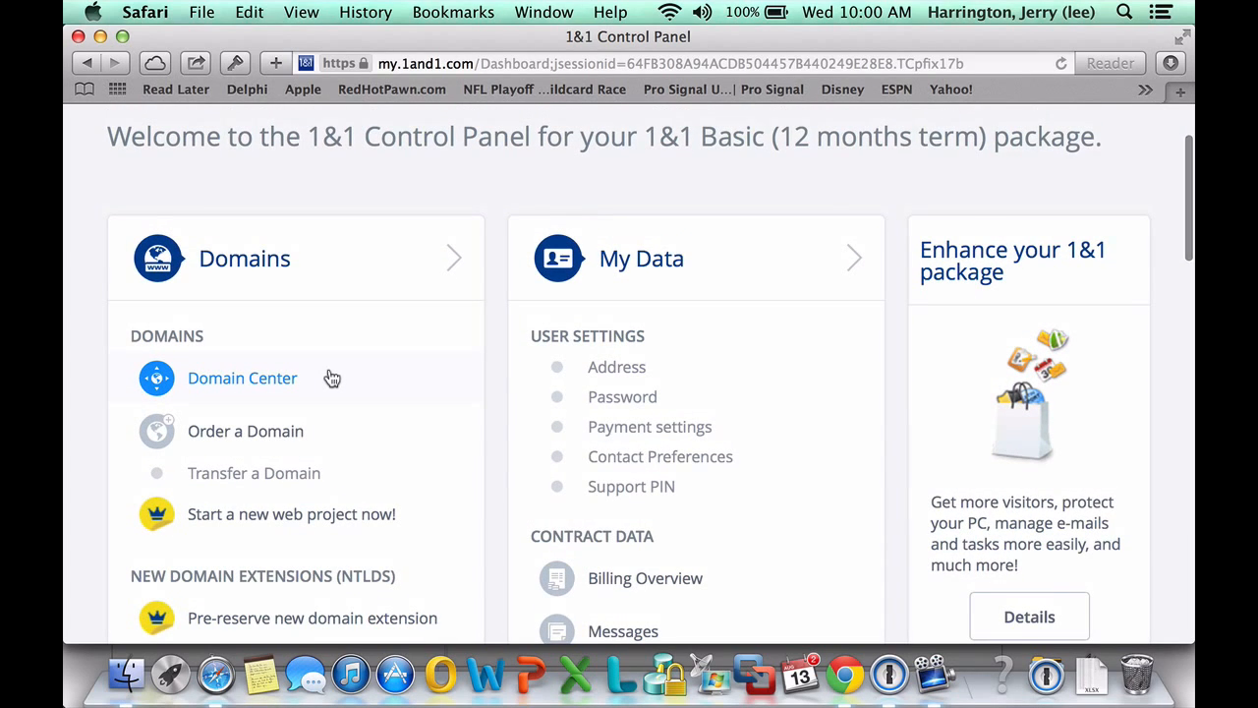
{"action": "scroll", "coordinate": [332, 378], "scroll_direction": "up", "scroll_amount": 3}
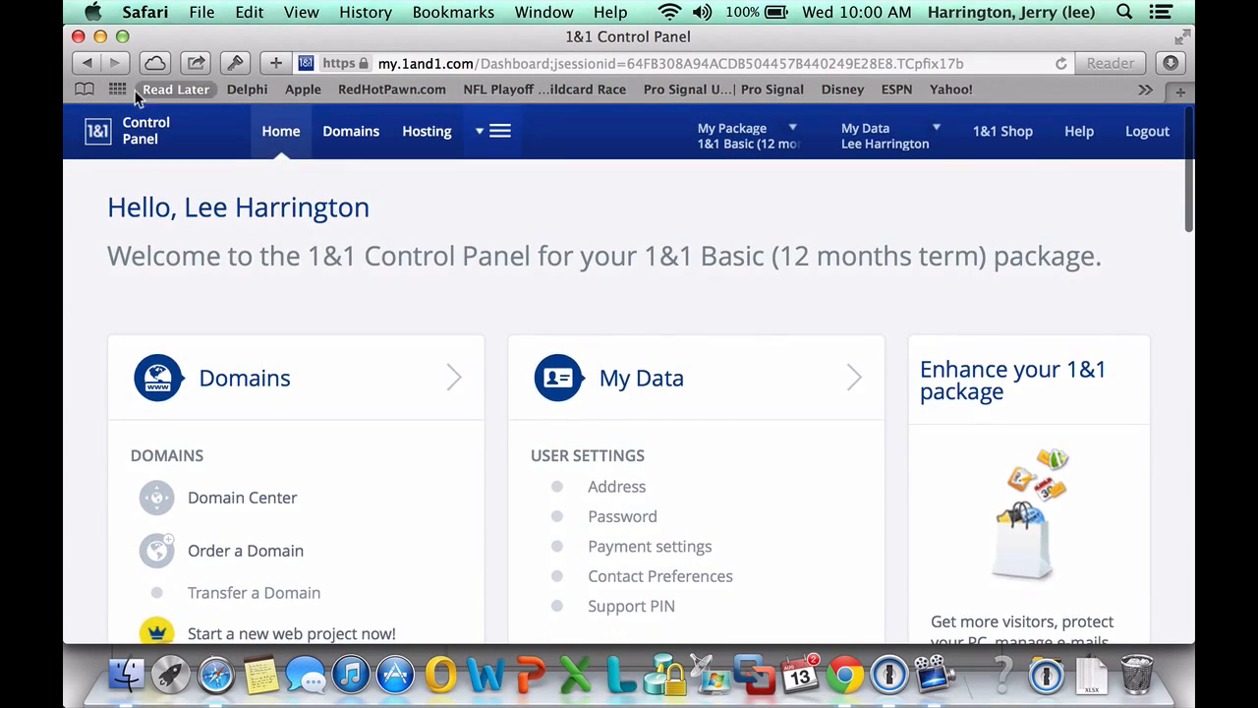
{"action": "left_click", "coordinate": [141, 139]}
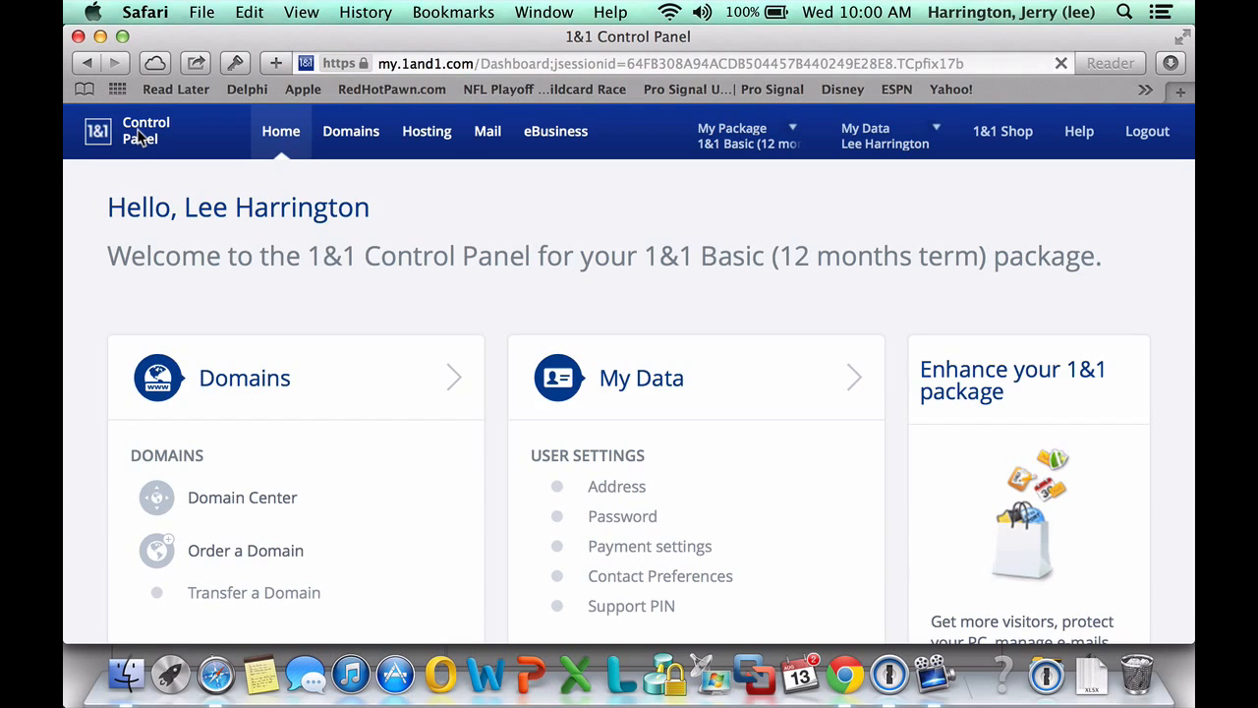
{"action": "scroll", "coordinate": [140, 137], "scroll_direction": "down", "scroll_amount": 10}
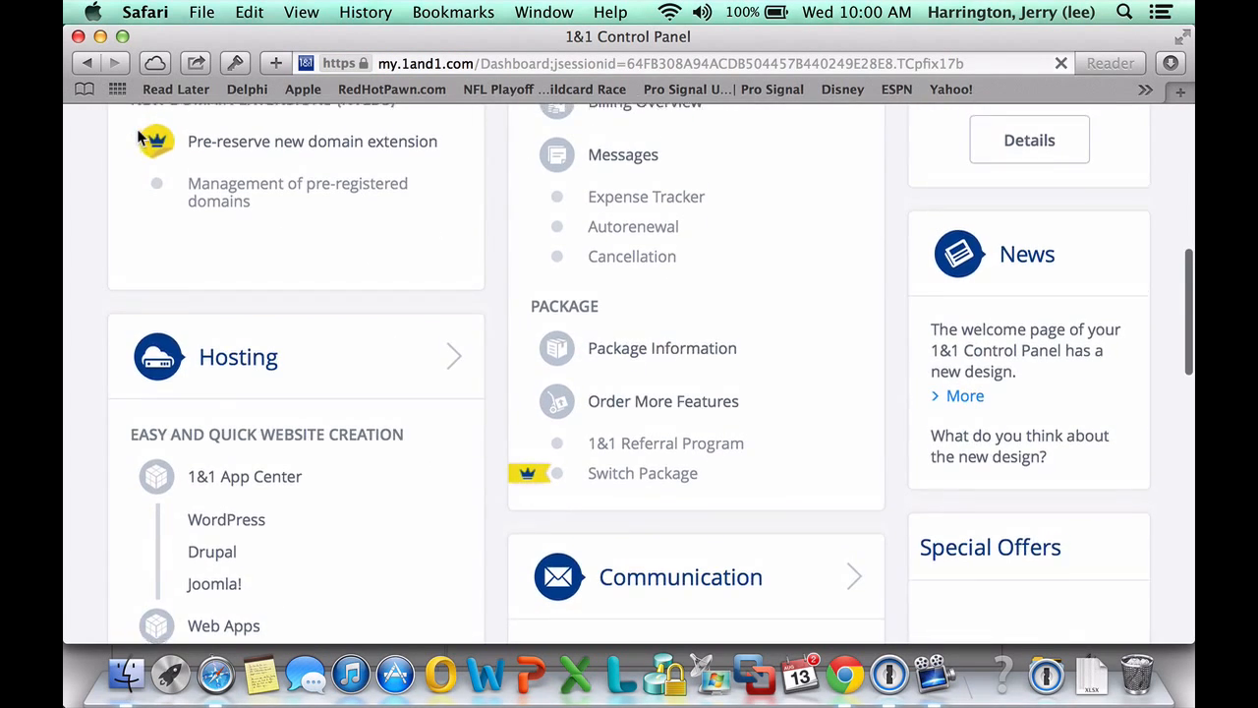
{"action": "left_click", "coordinate": [214, 487]}
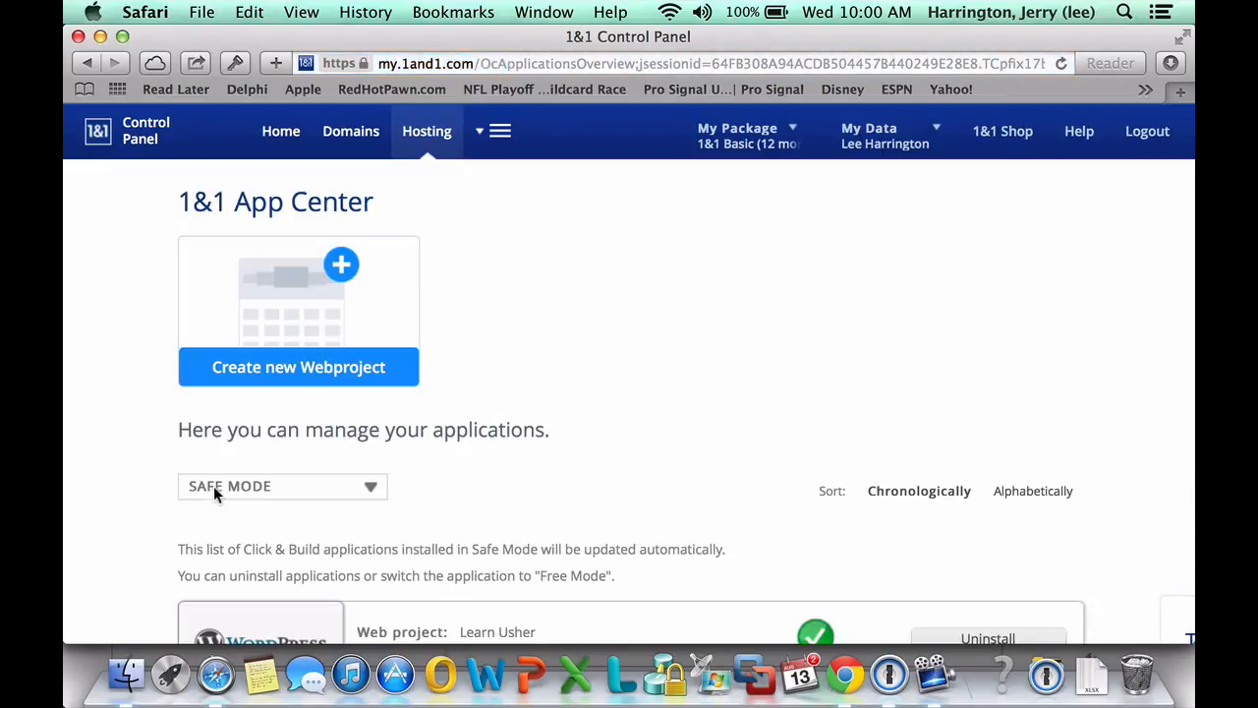
{"action": "scroll", "coordinate": [823, 344], "scroll_direction": "down", "scroll_amount": 3}
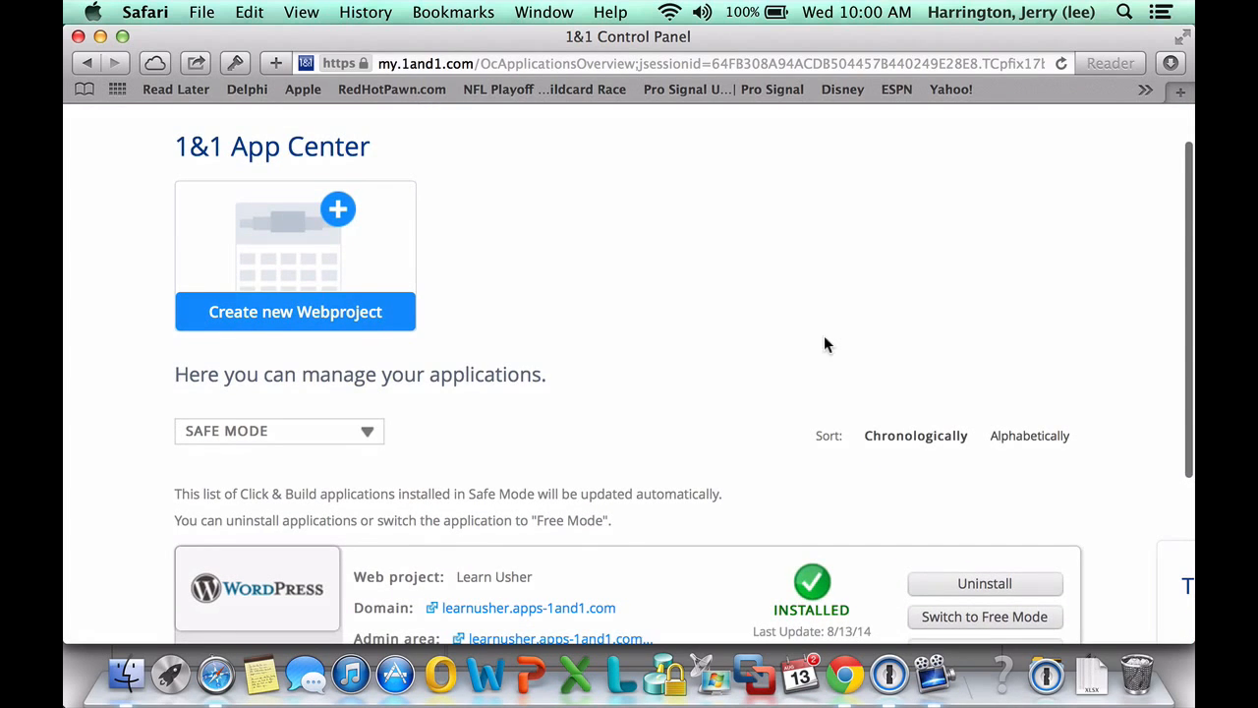
{"action": "scroll", "coordinate": [648, 562], "scroll_direction": "down", "scroll_amount": 1}
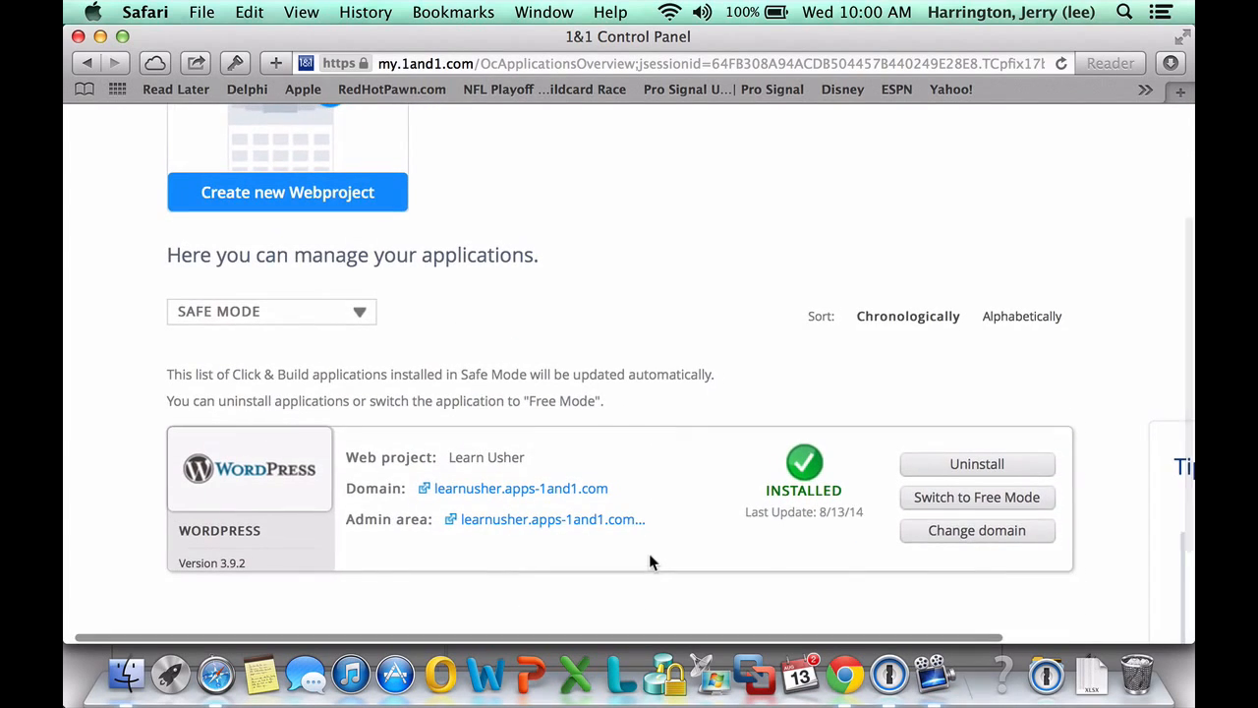
Open Learn Usher from the entry's Domain link and log out via the Howdy menu
{"action": "left_click", "coordinate": [521, 489]}
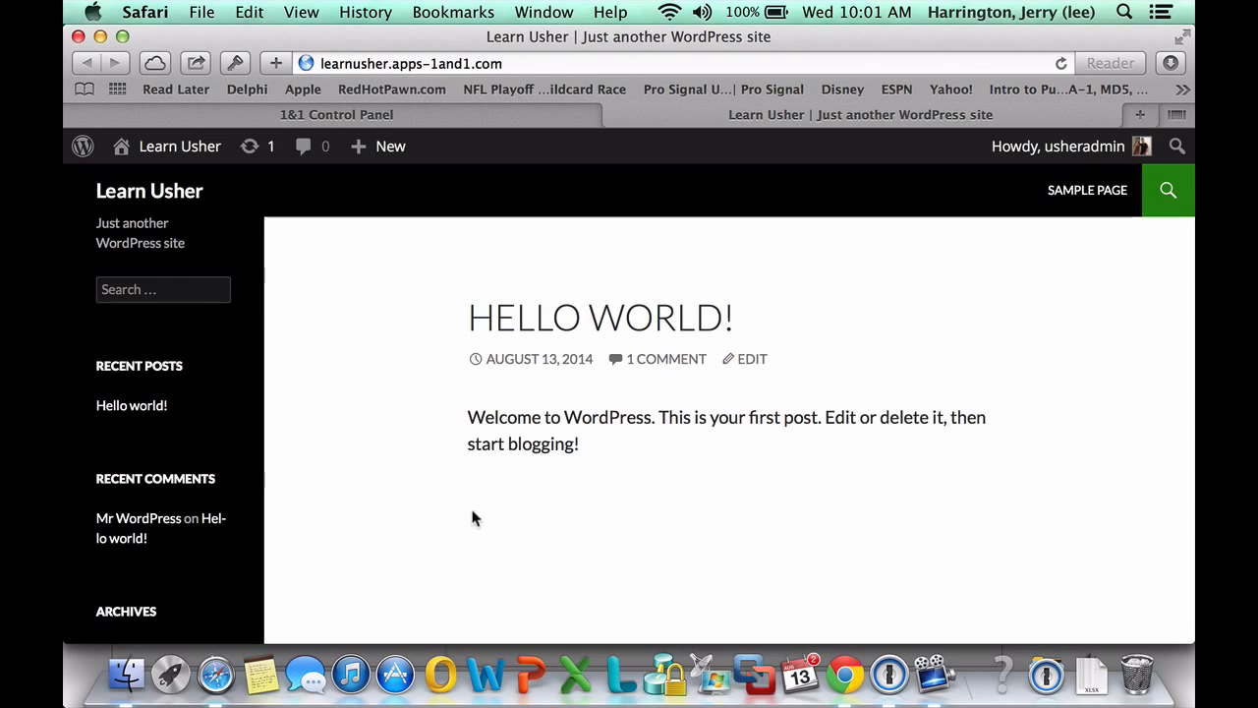
{"action": "scroll", "coordinate": [441, 542], "scroll_direction": "down", "scroll_amount": 3}
{"action": "scroll", "coordinate": [441, 543], "scroll_direction": "up", "scroll_amount": 3}
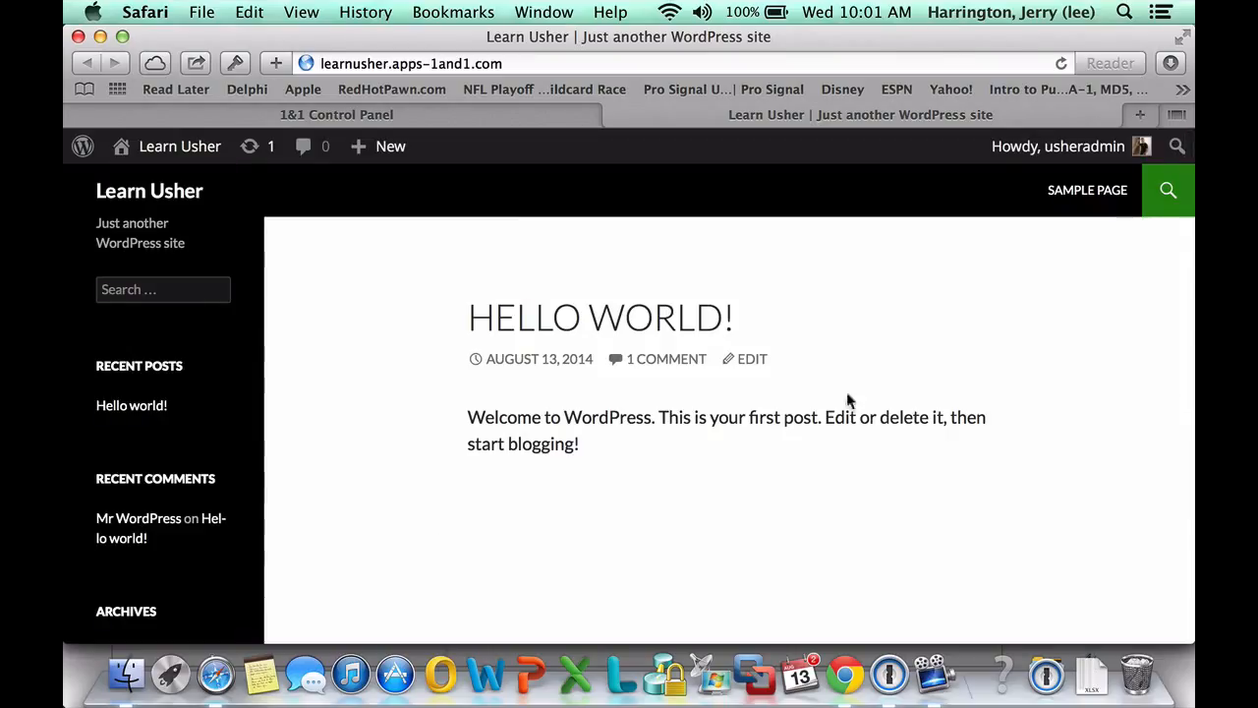
{"action": "mouse_move", "coordinate": [1091, 149]}
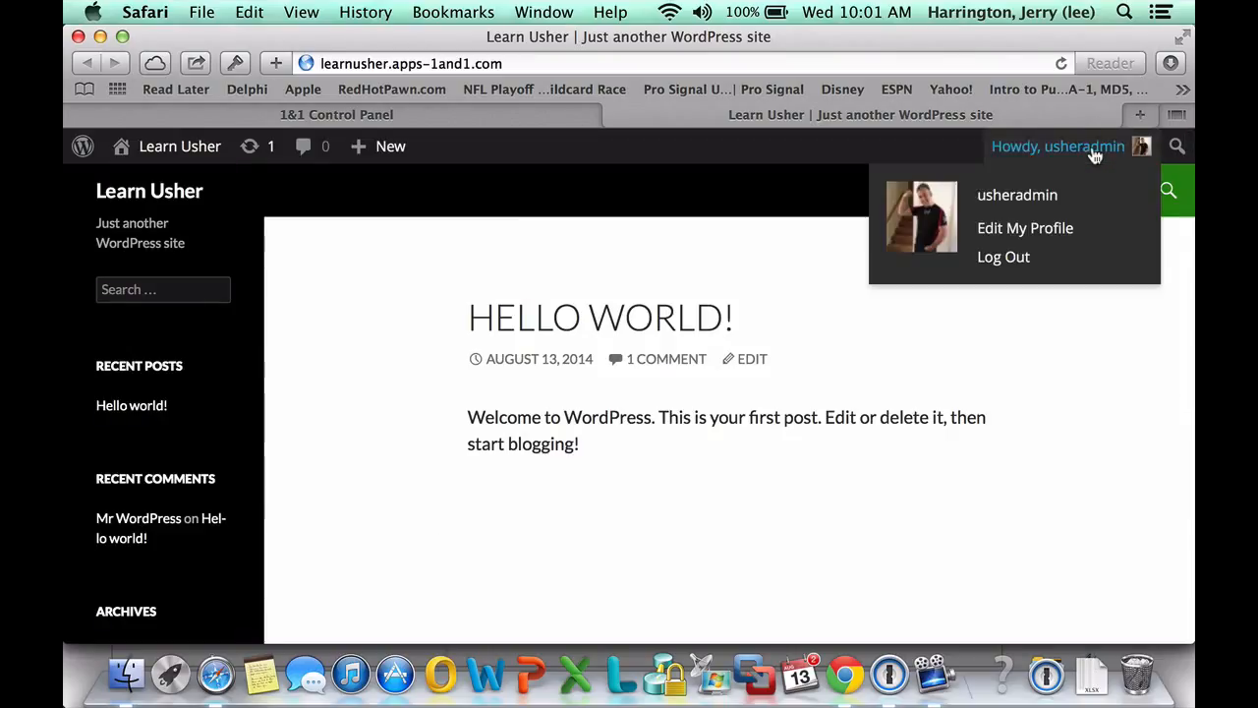
{"action": "left_click", "coordinate": [985, 267]}
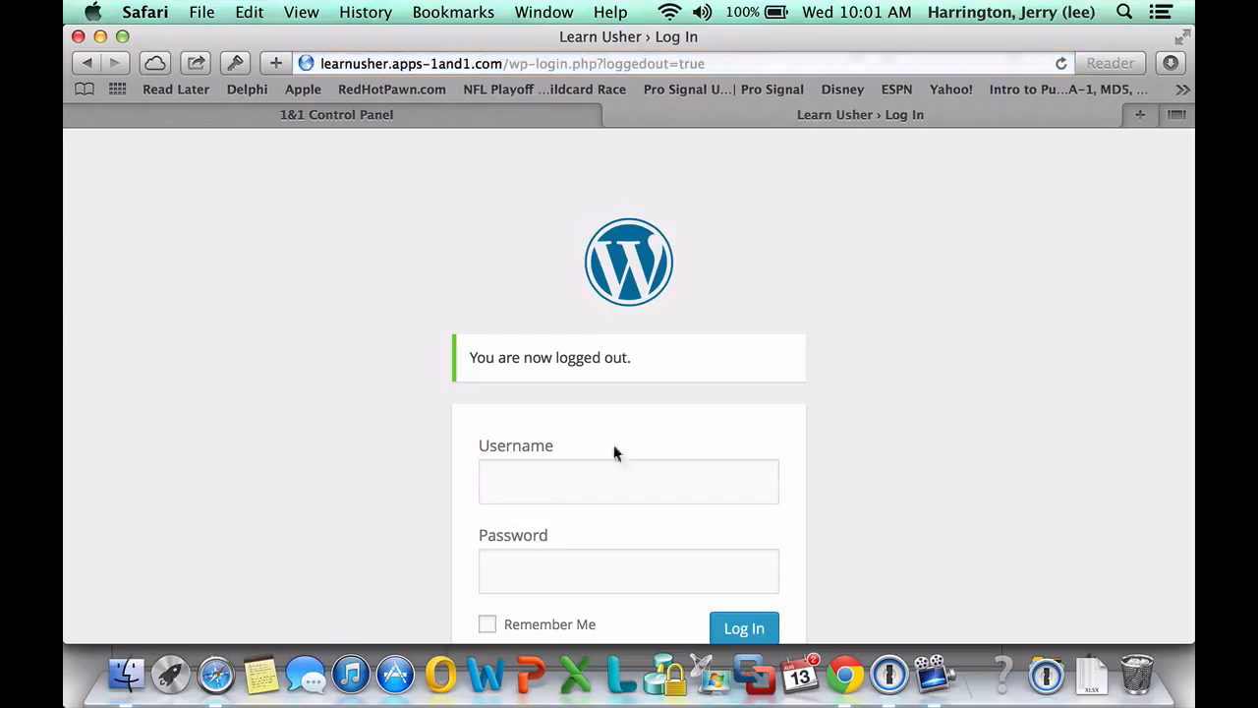
Log in to Learn Usher as usheradmin with Remember Me ticked
{"action": "left_click", "coordinate": [512, 483]}
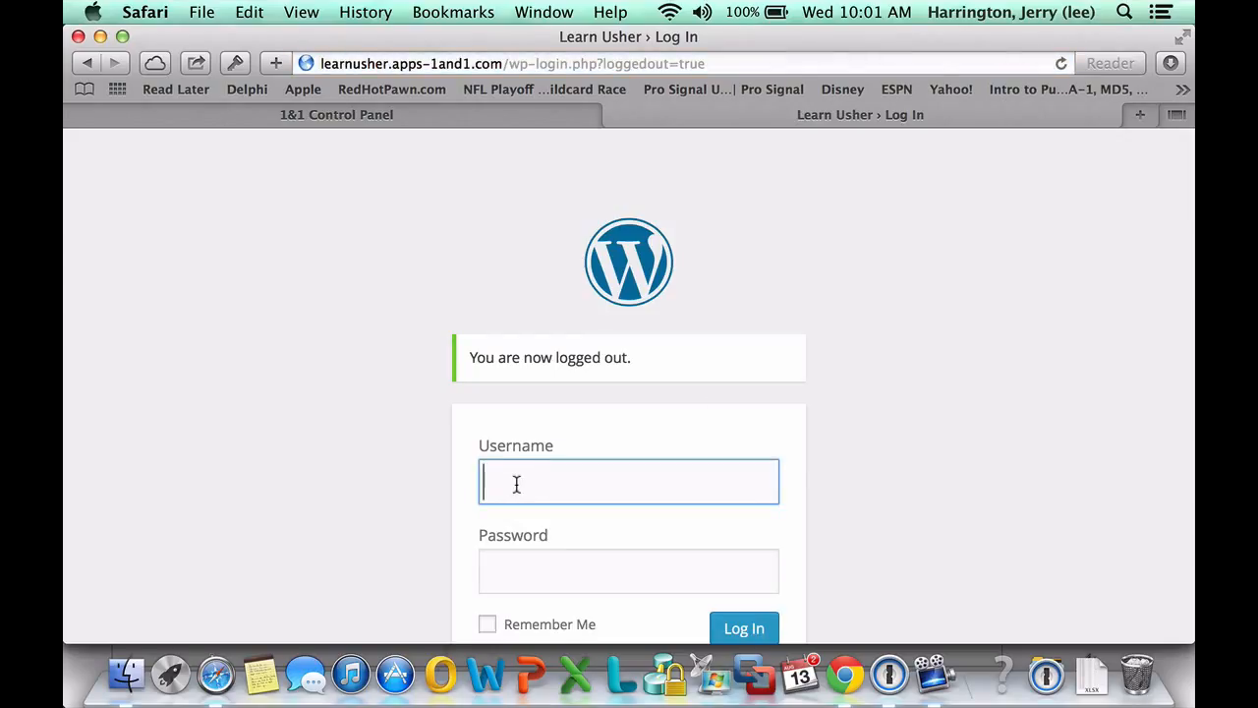
{"action": "type", "text": "usheradmin"}
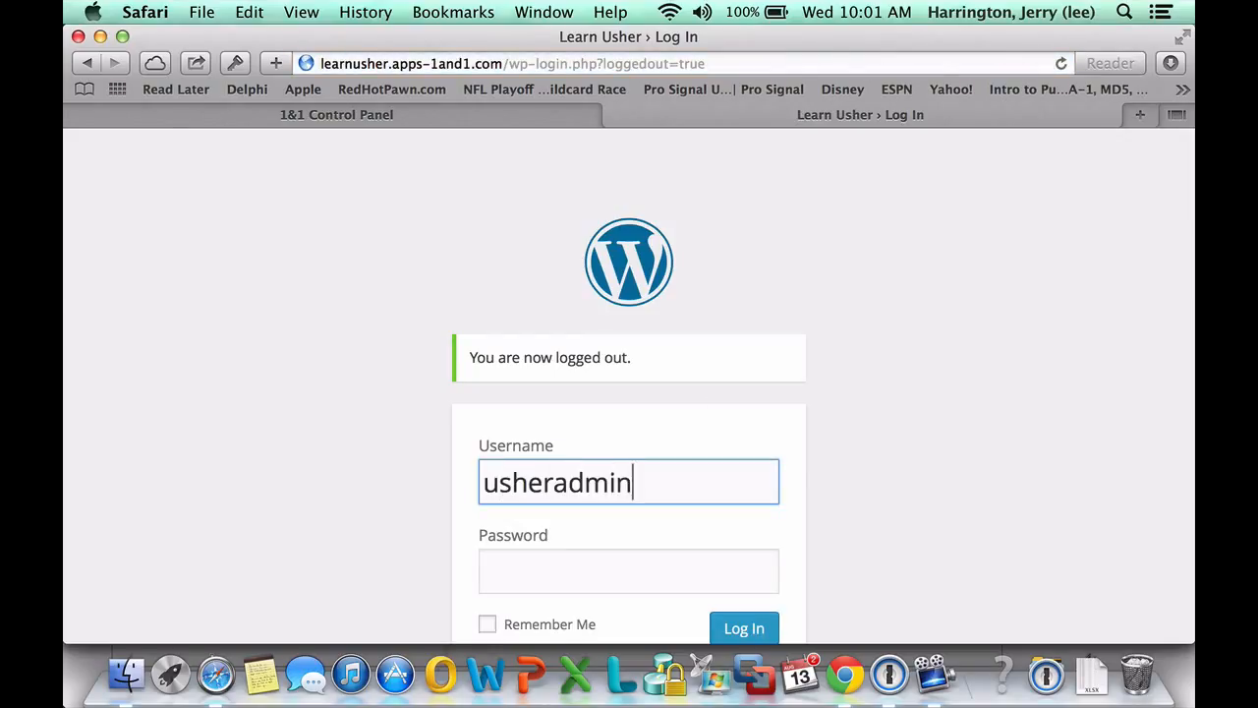
{"action": "key", "text": "Tab"}
{"action": "type", "text": "•••"}
{"action": "key", "text": "BackSpace"}
{"action": "key", "text": "BackSpace"}
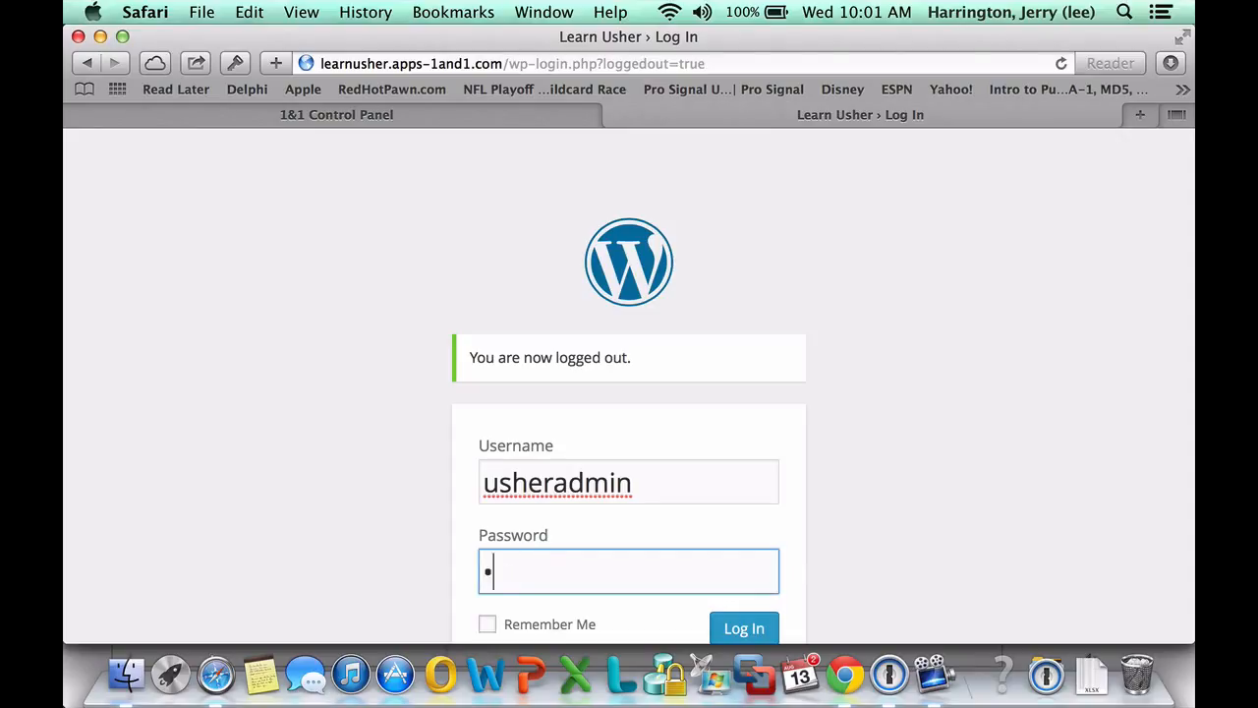
{"action": "type", "text": "••••"}
{"action": "key", "text": "BackSpace"}
{"action": "key", "text": "BackSpace"}
{"action": "key", "text": "BackSpace"}
{"action": "key", "text": "BackSpace"}
{"action": "key", "text": "BackSpace"}
{"action": "type", "text": "•••••••••••"}
{"action": "left_click", "coordinate": [487, 624]}
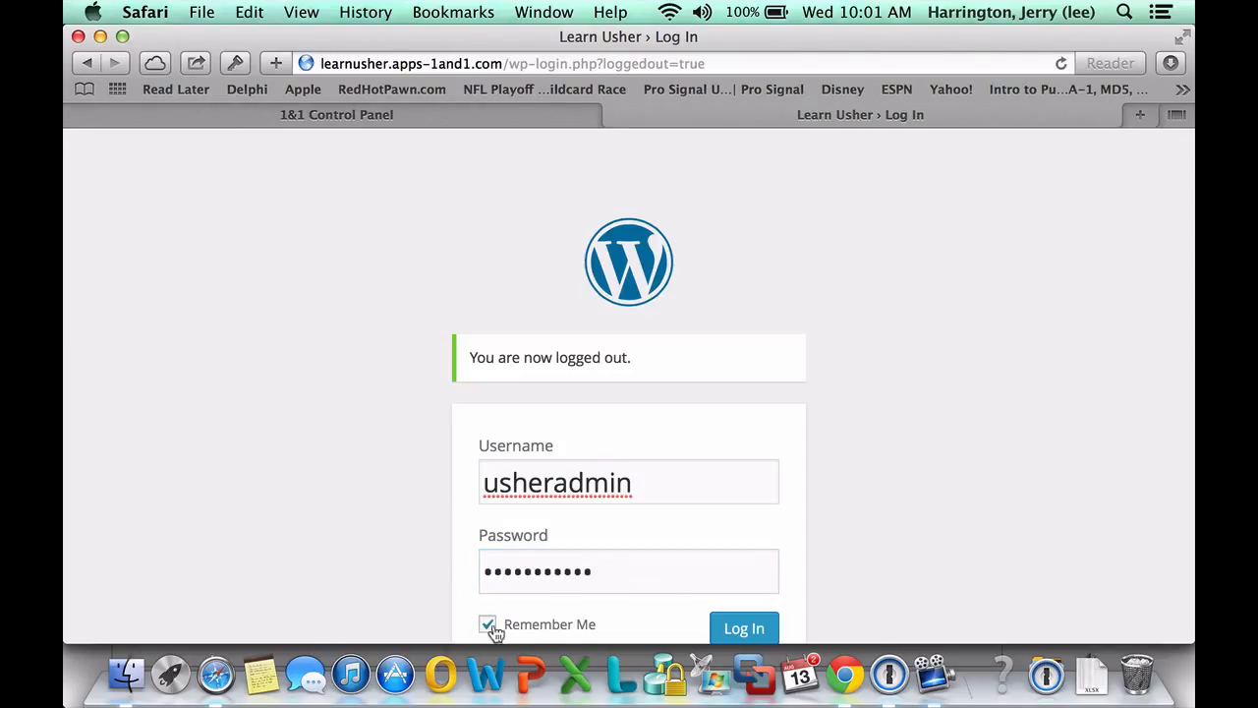
{"action": "left_click", "coordinate": [751, 635]}
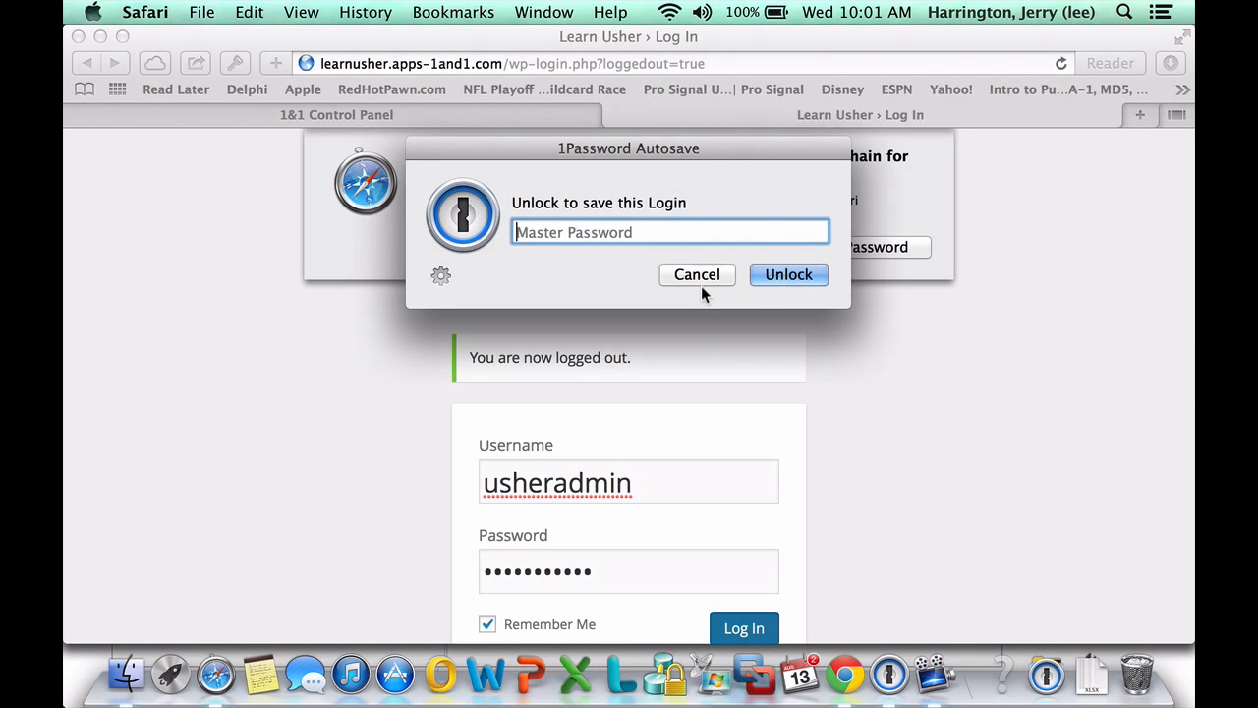
Dismiss the 1Password prompt and decline saving the password to the keychain
{"action": "left_click", "coordinate": [697, 274]}
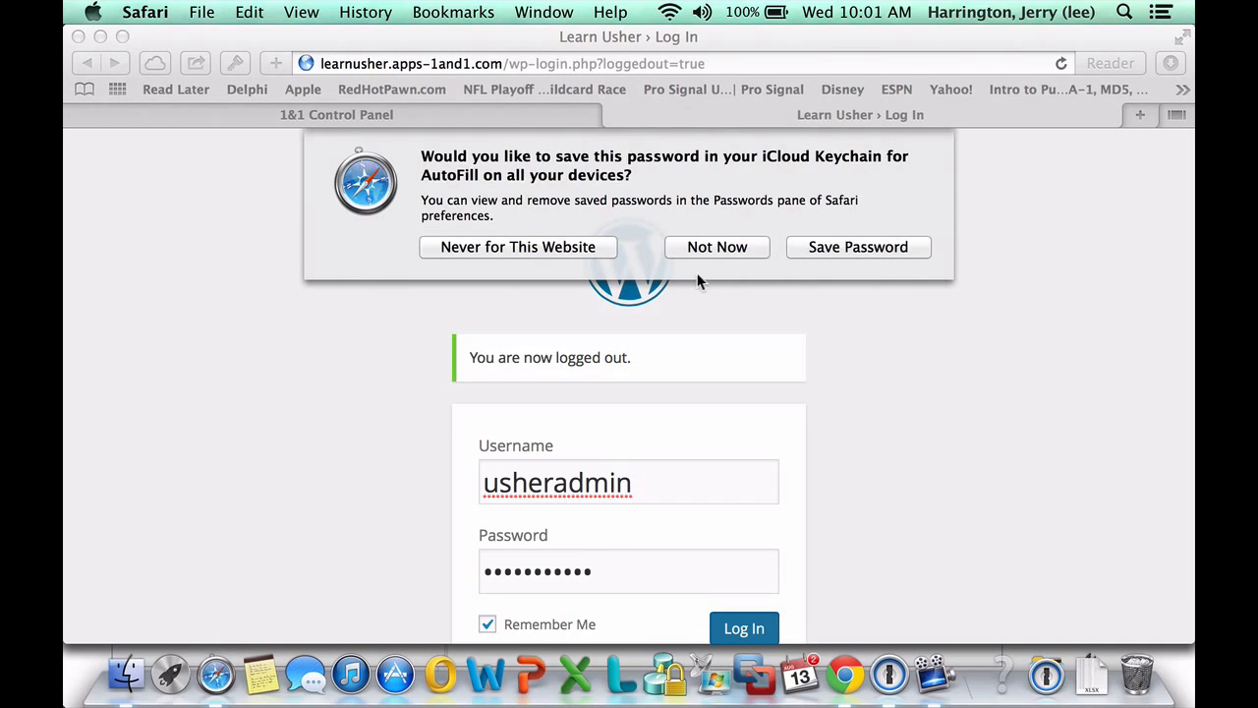
{"action": "left_click", "coordinate": [727, 250]}
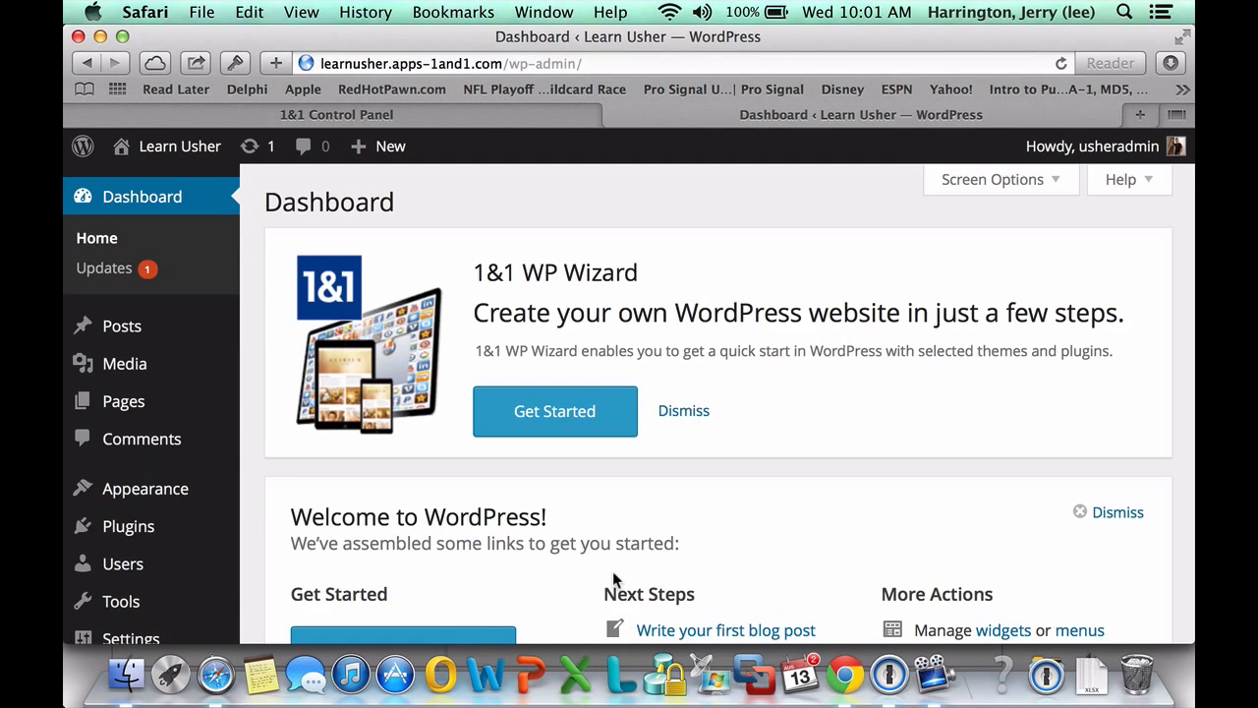
{"action": "scroll", "coordinate": [338, 486], "scroll_direction": "down", "scroll_amount": 5}
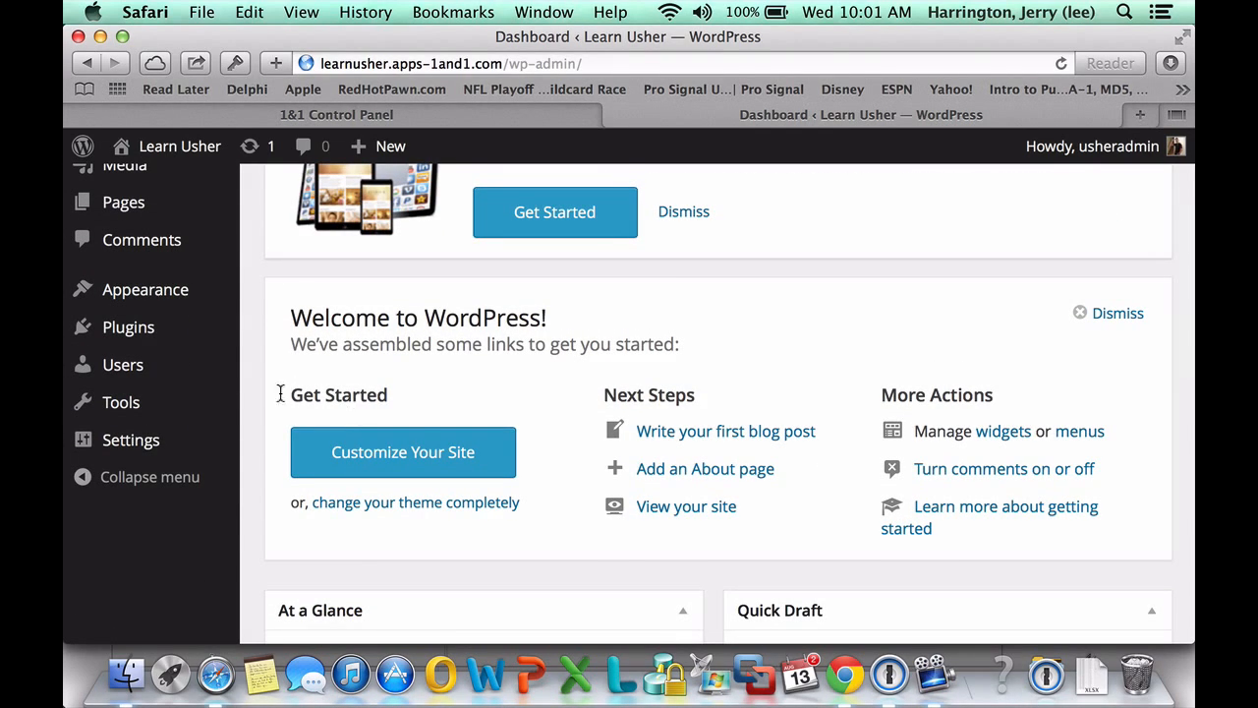
Start a new user and enter their username, e-mail address, first name and last name
{"action": "mouse_move", "coordinate": [108, 373]}
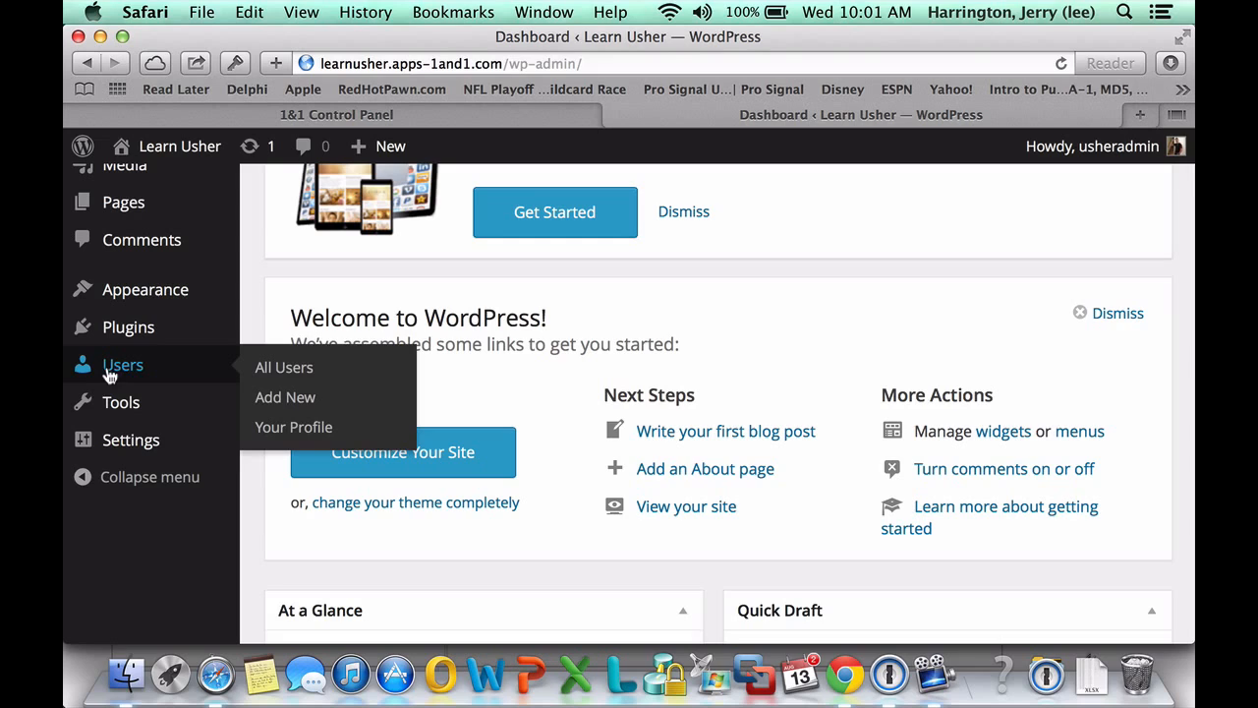
{"action": "left_click", "coordinate": [267, 397]}
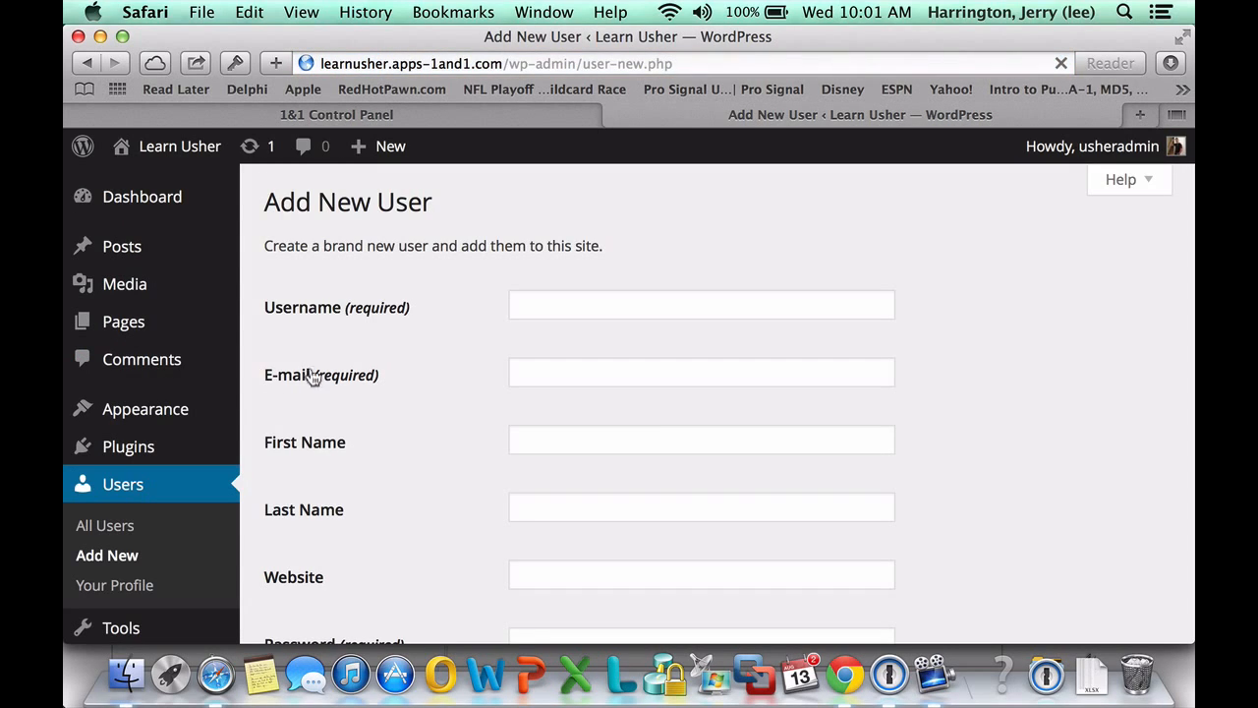
{"action": "left_click", "coordinate": [543, 297]}
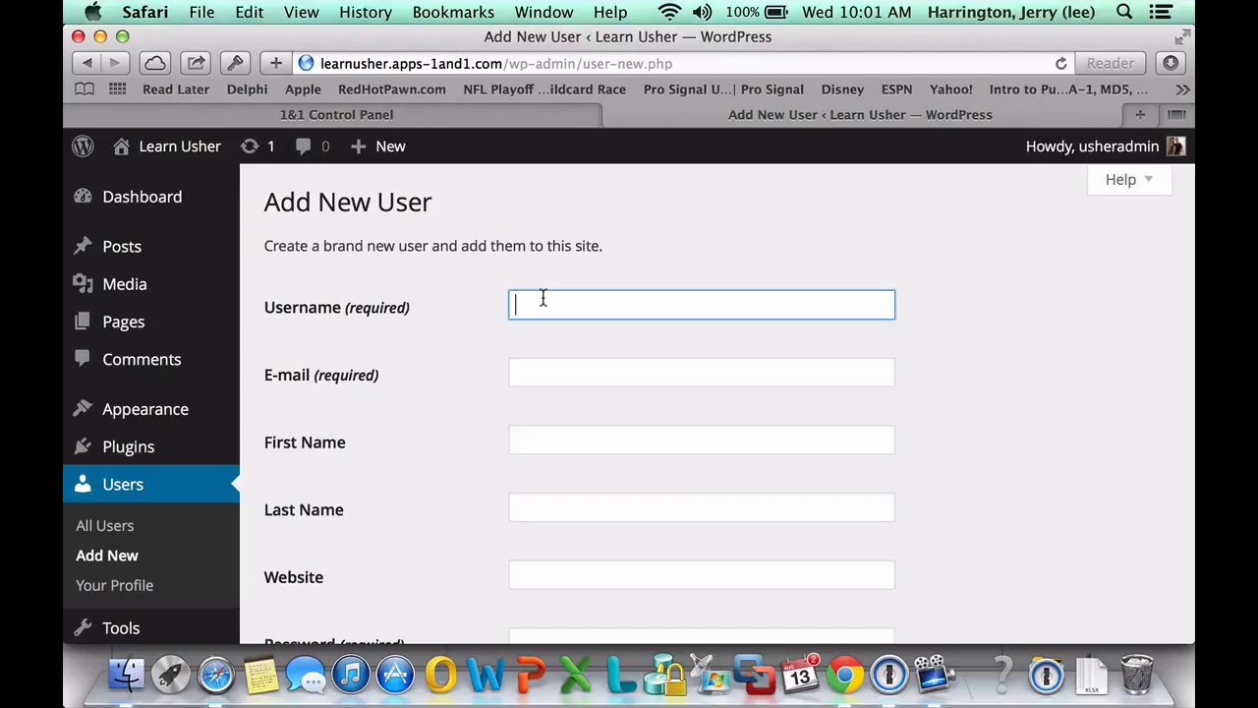
{"action": "key", "text": "Tab"}
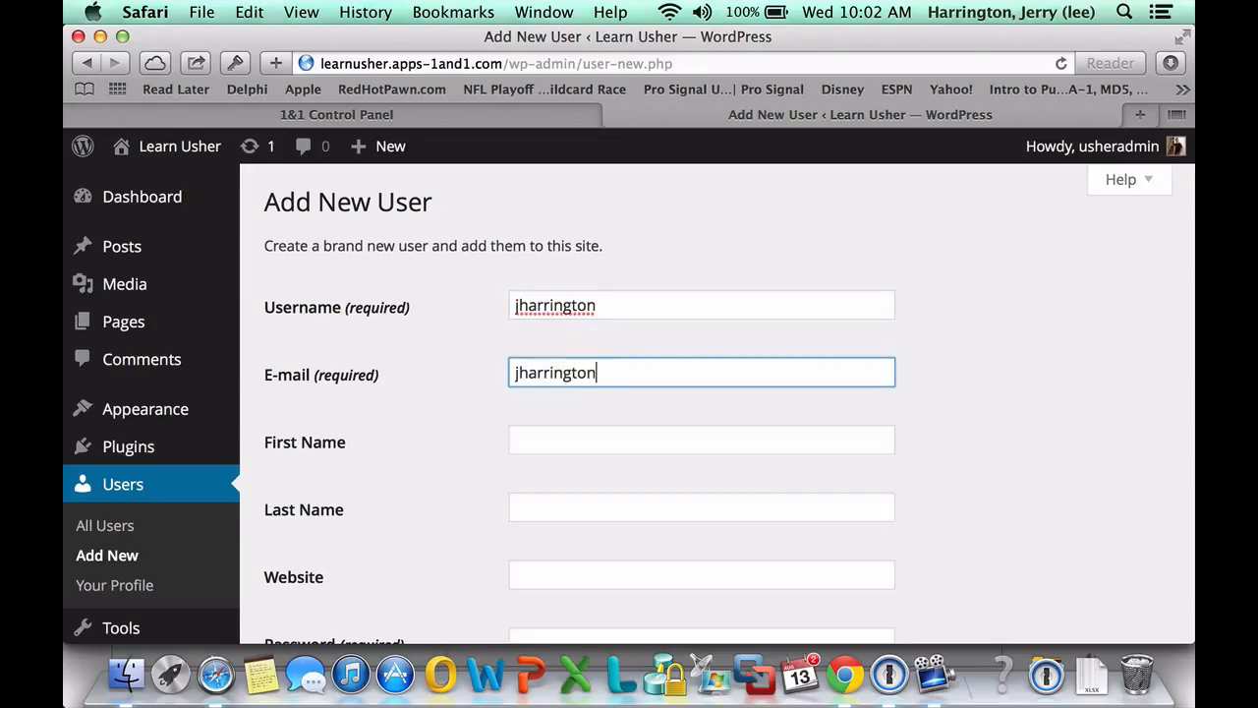
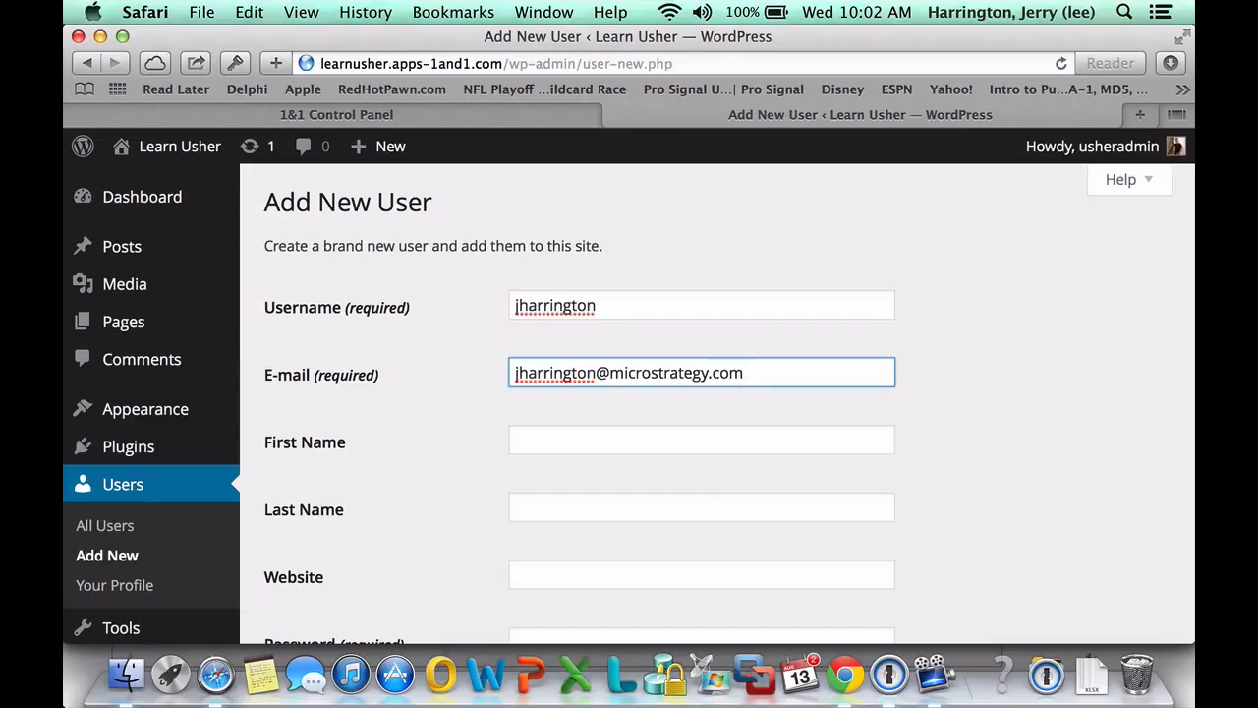
{"action": "key", "text": "Tab"}
{"action": "key", "text": "Tab"}
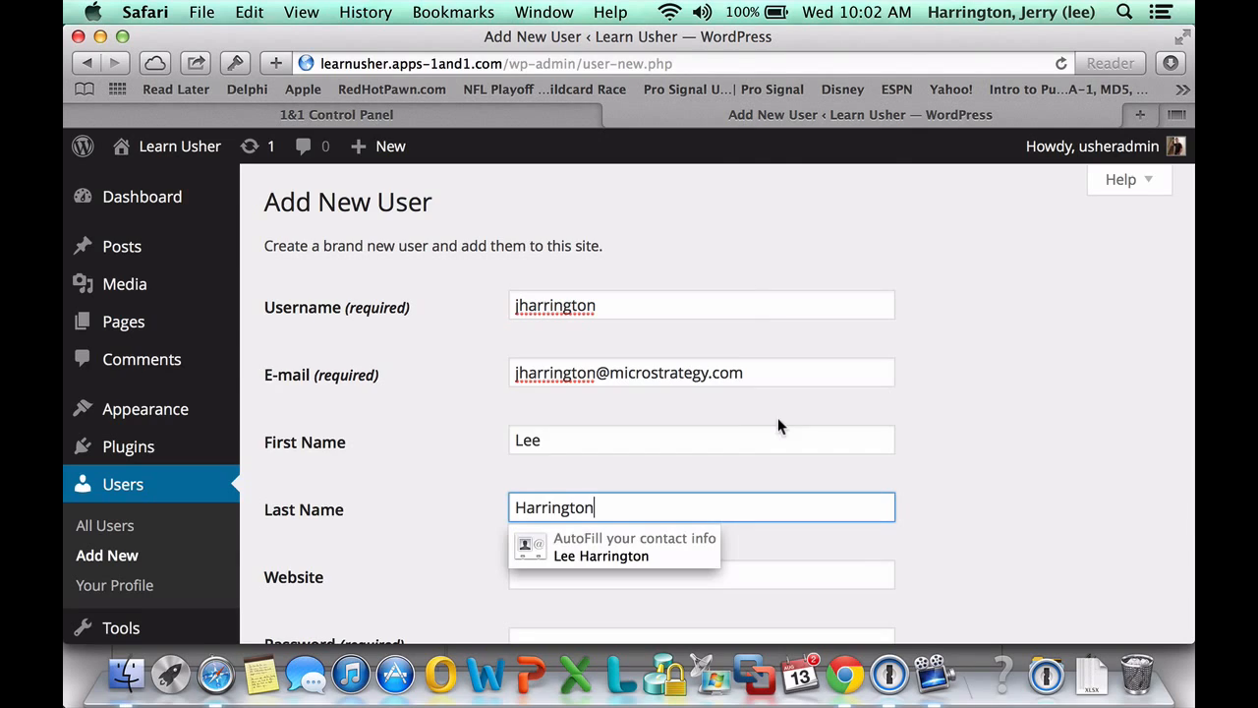
Set the user's password, e-mail it to them, make them Administrator, and create the user
{"action": "scroll", "coordinate": [777, 425], "scroll_direction": "down", "scroll_amount": 4}
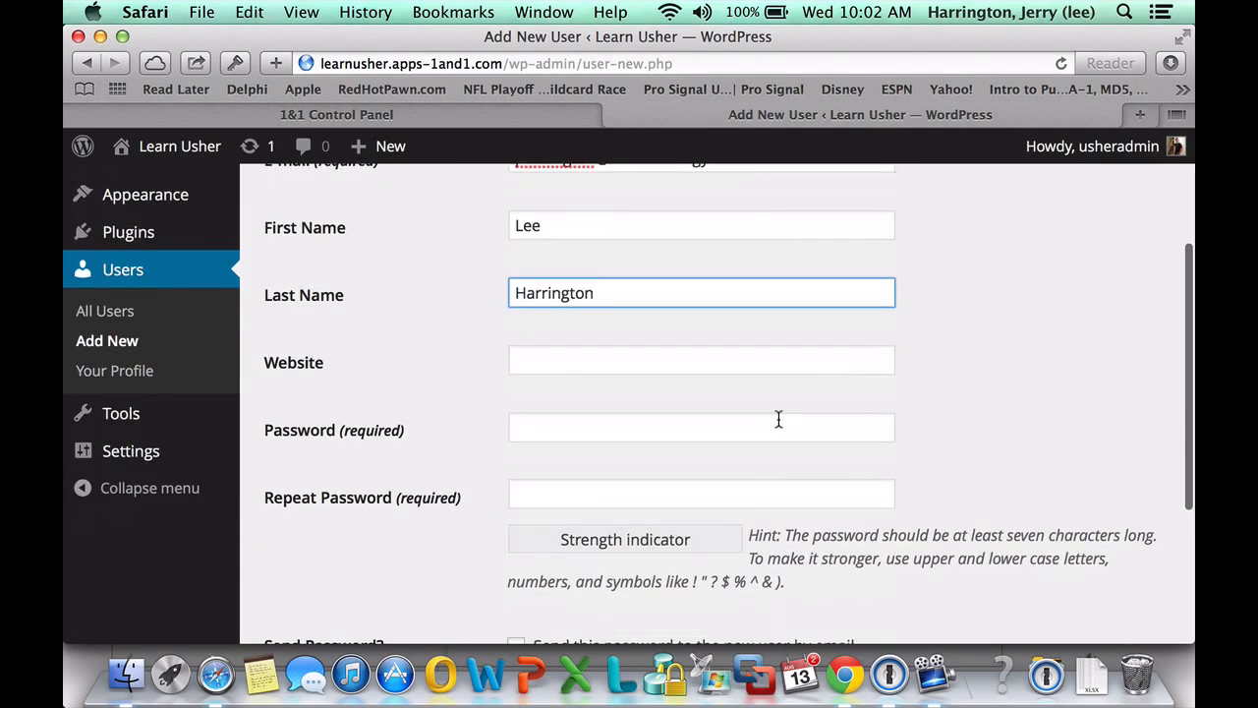
{"action": "left_click", "coordinate": [555, 434]}
{"action": "type", "text": "•••••••••••"}
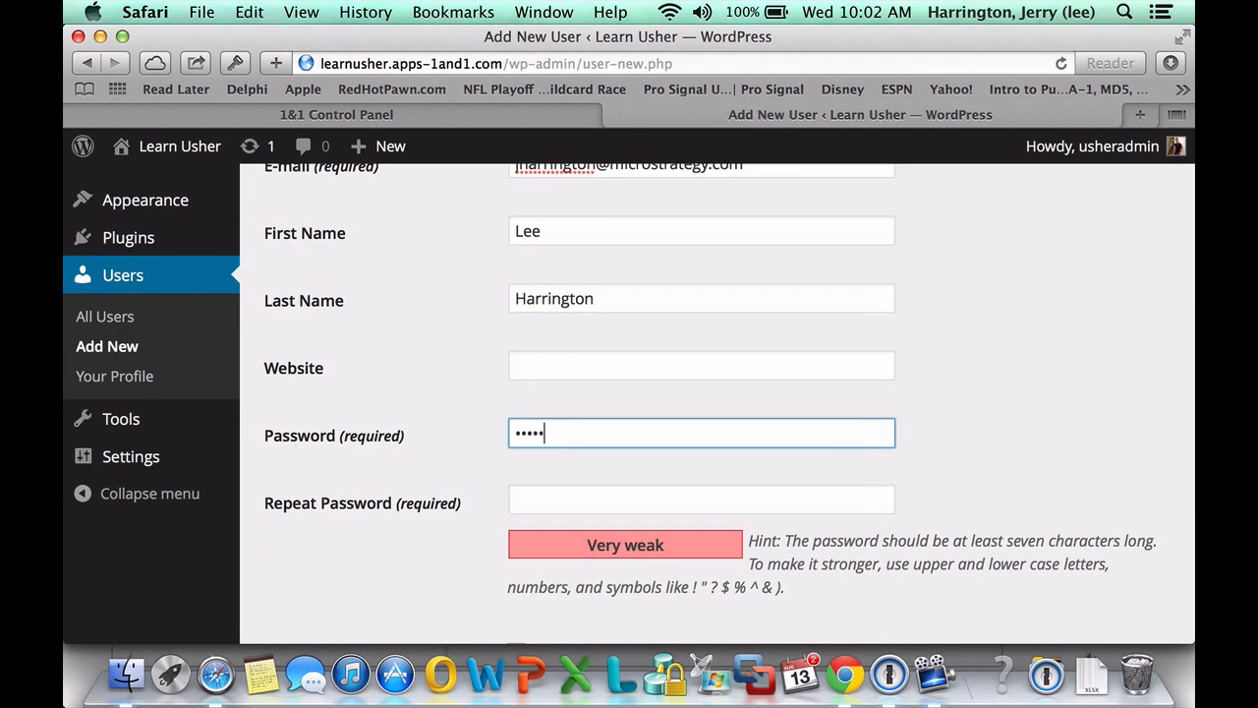
{"action": "key", "text": "Tab"}
{"action": "type", "text": "••••••••••"}
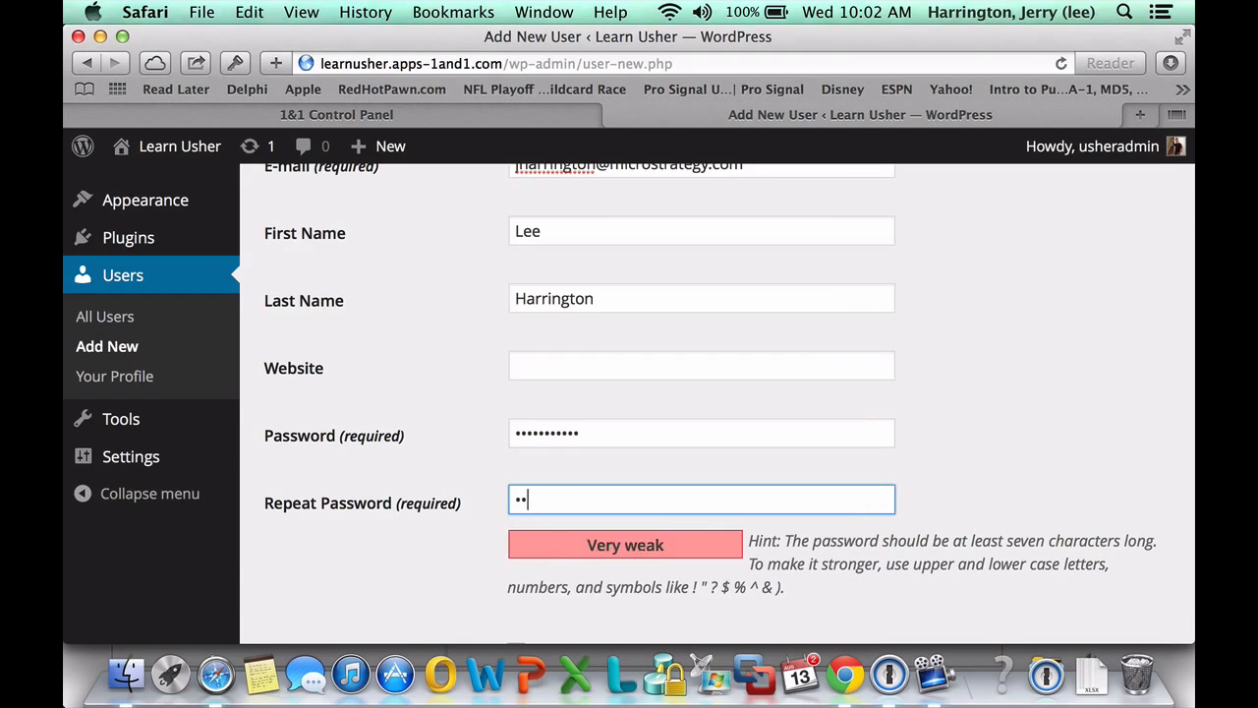
{"action": "type", "text": "•"}
{"action": "scroll", "coordinate": [546, 438], "scroll_direction": "down", "scroll_amount": 4}
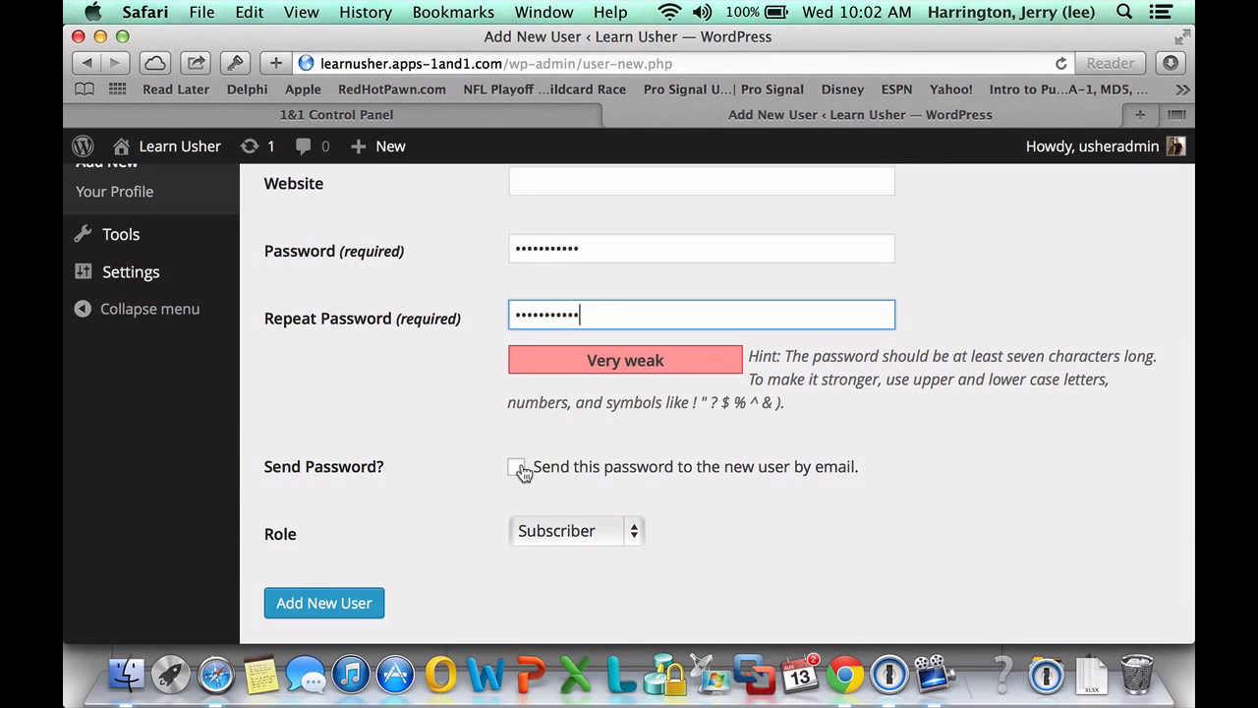
{"action": "left_click", "coordinate": [519, 467]}
{"action": "left_click", "coordinate": [535, 539]}
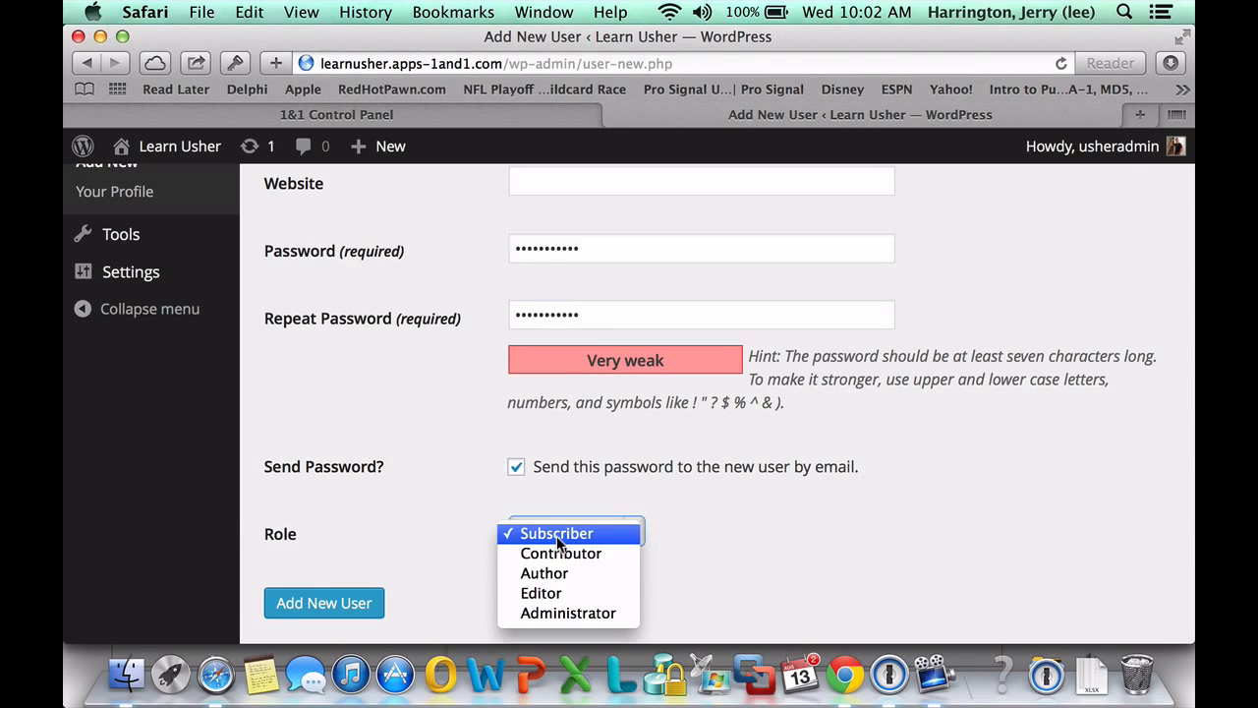
{"action": "left_click", "coordinate": [552, 613]}
{"action": "left_click", "coordinate": [348, 601]}
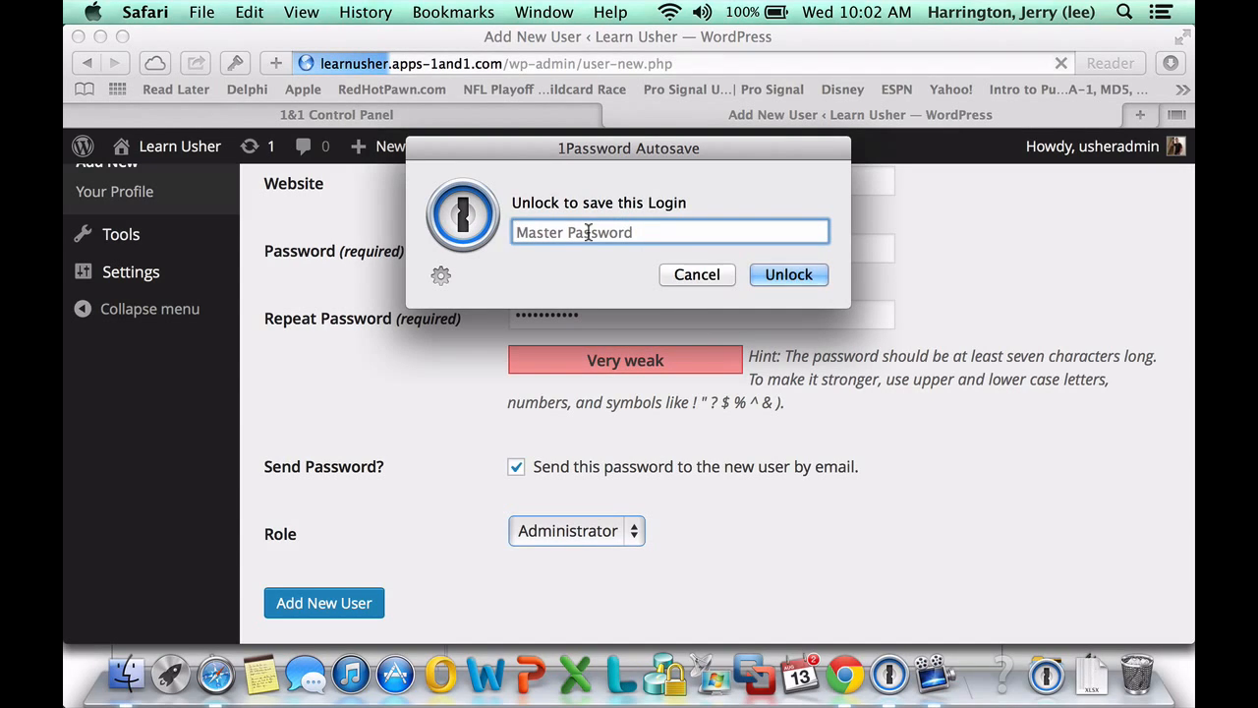
Unlock 1Password and name the new login 'Learn Usher Wordpress Admin'
{"action": "type", "text": "••••••••"}
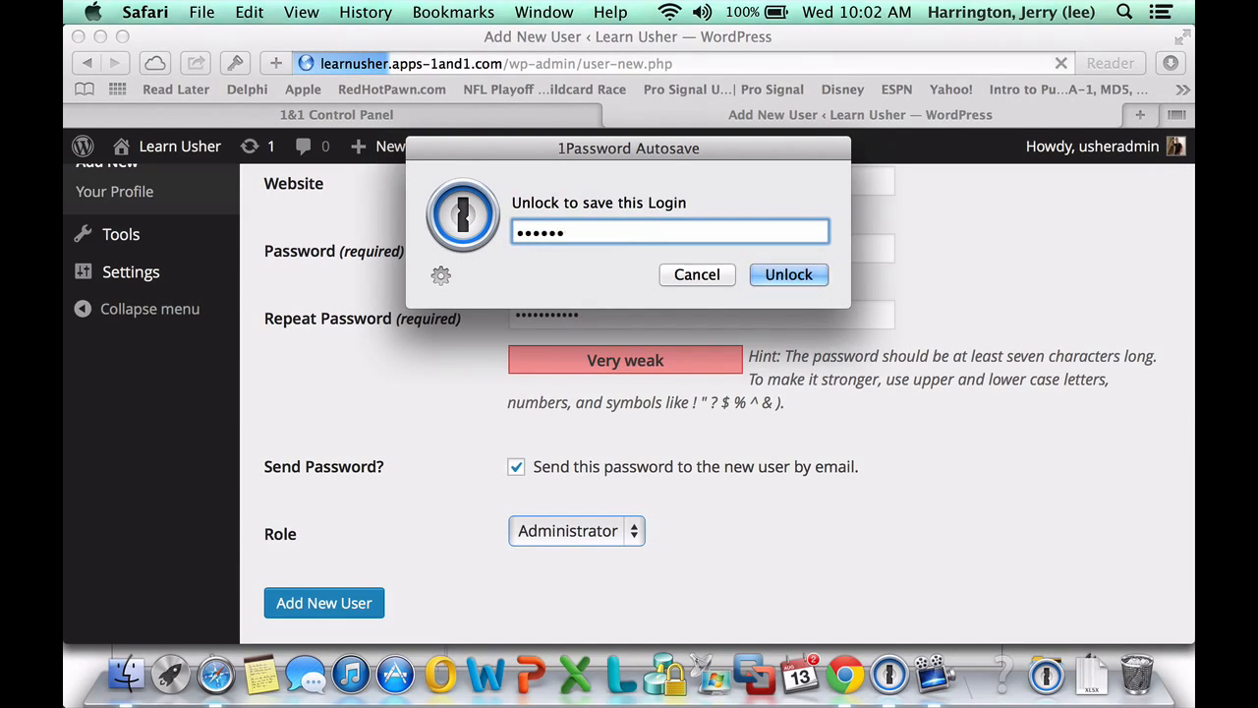
{"action": "key", "text": "Return"}
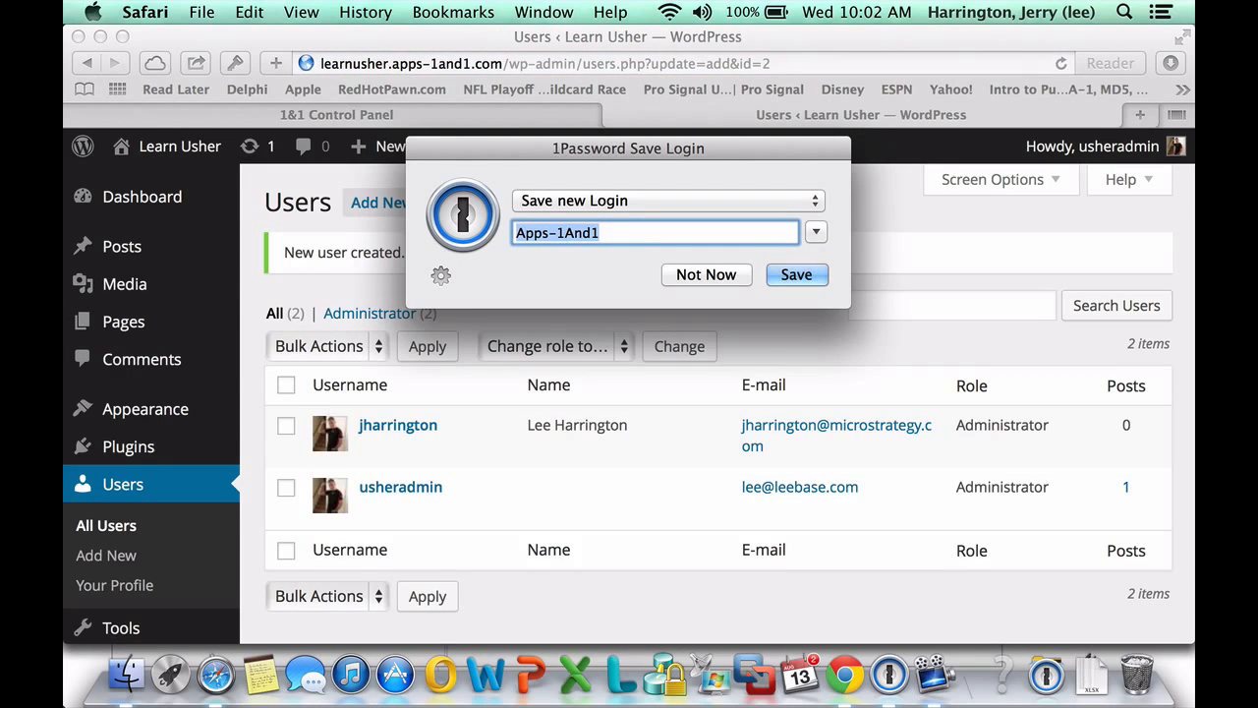
{"action": "type", "text": "Learn Usher Wpr"}
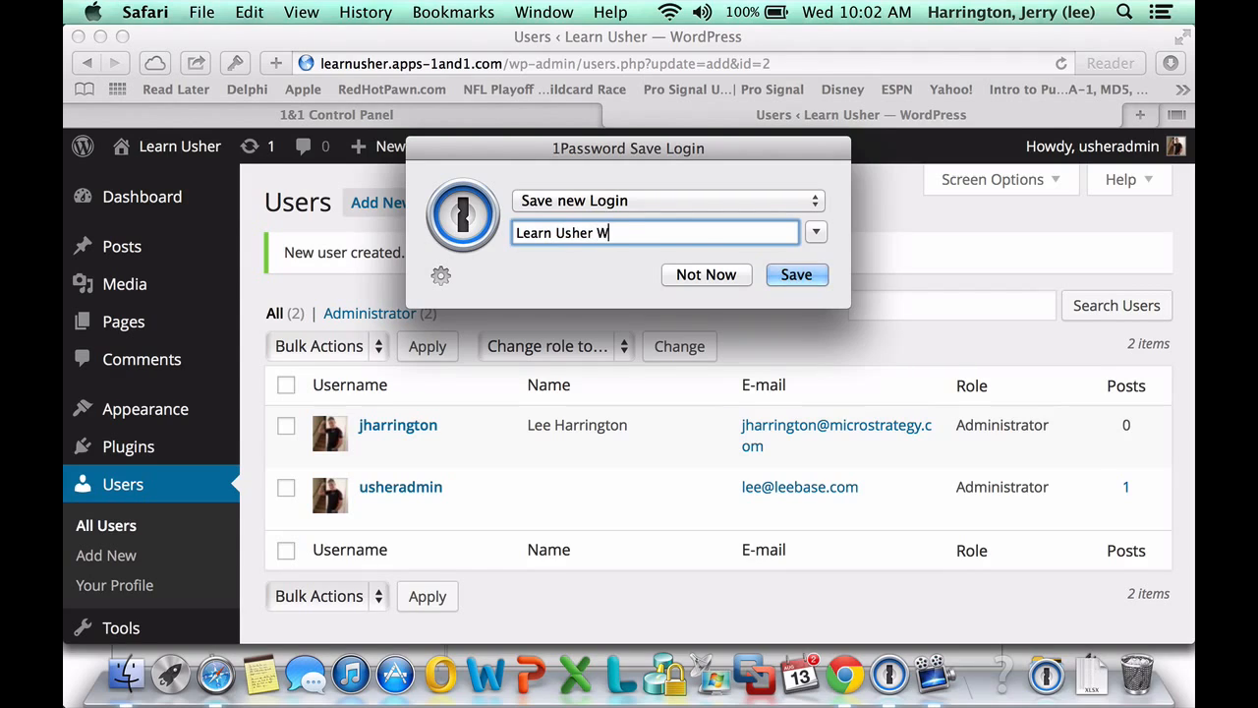
{"action": "key", "text": "BackSpace"}
{"action": "key", "text": "BackSpace"}
{"action": "type", "text": "ordpress Admin"}
Save the login in 1Password, then view the Learn Usher front page with its 'Hello World!' post
{"action": "left_click", "coordinate": [786, 281]}
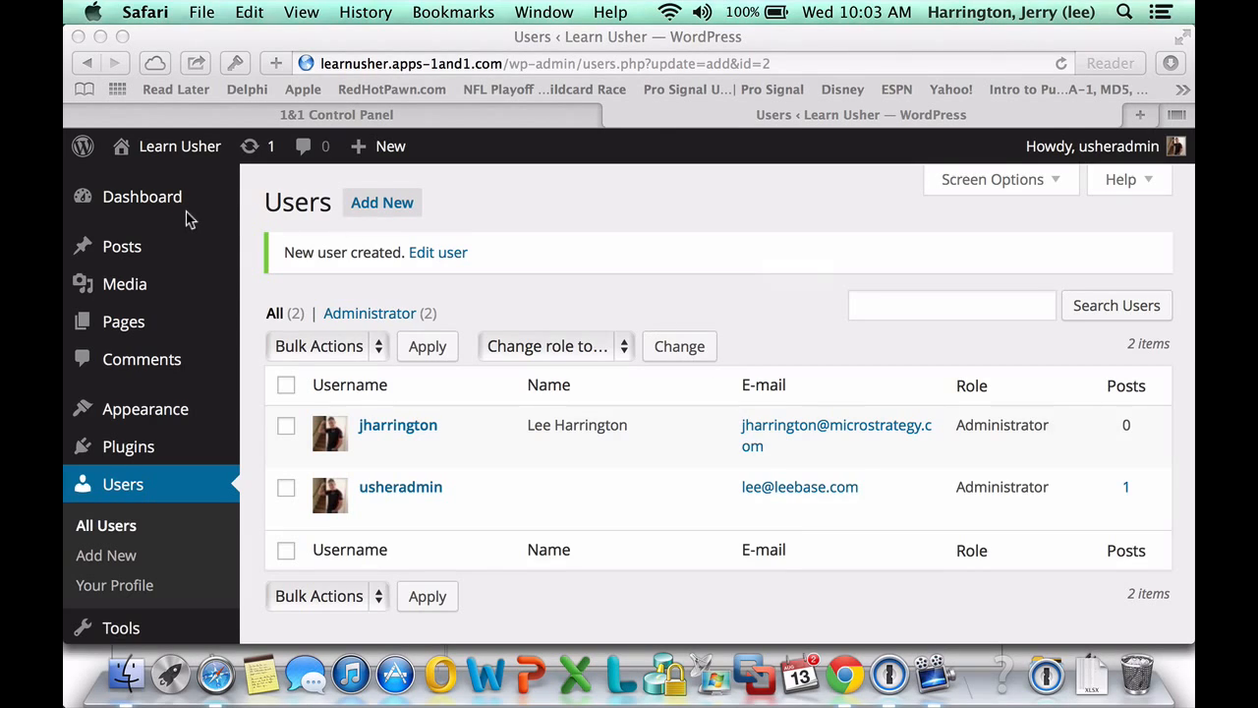
{"action": "left_click", "coordinate": [121, 150]}
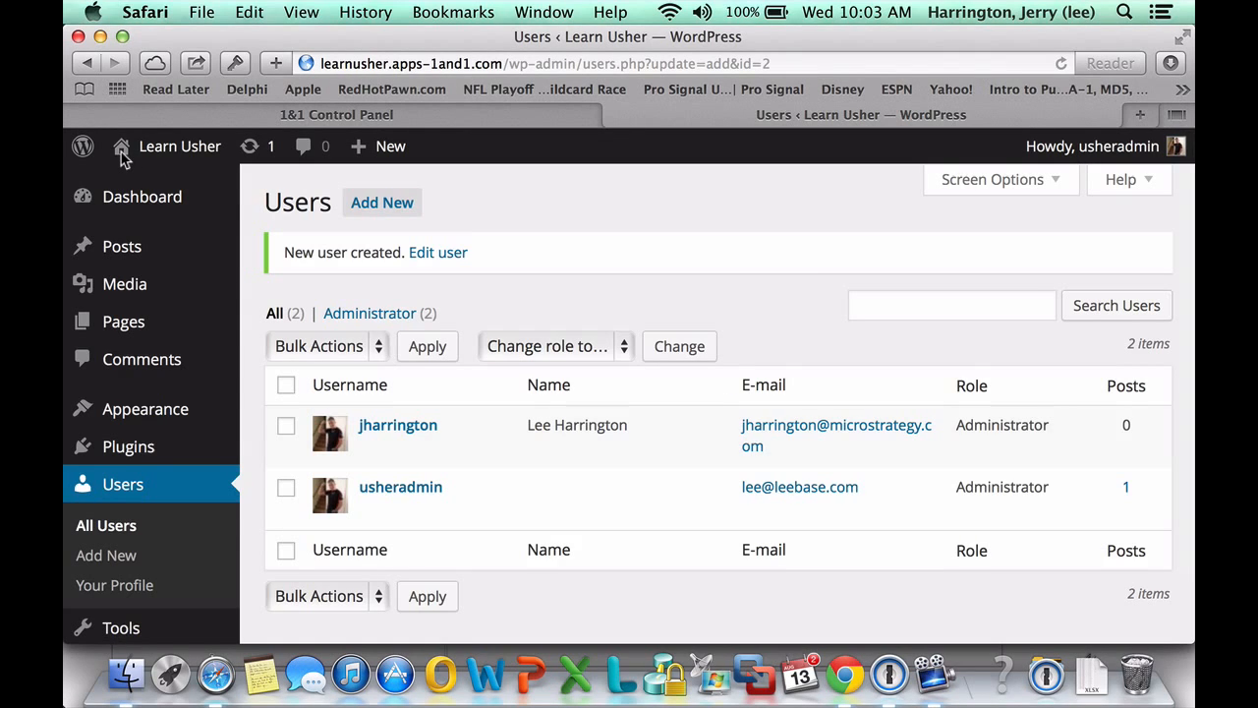
{"action": "left_click", "coordinate": [153, 181]}
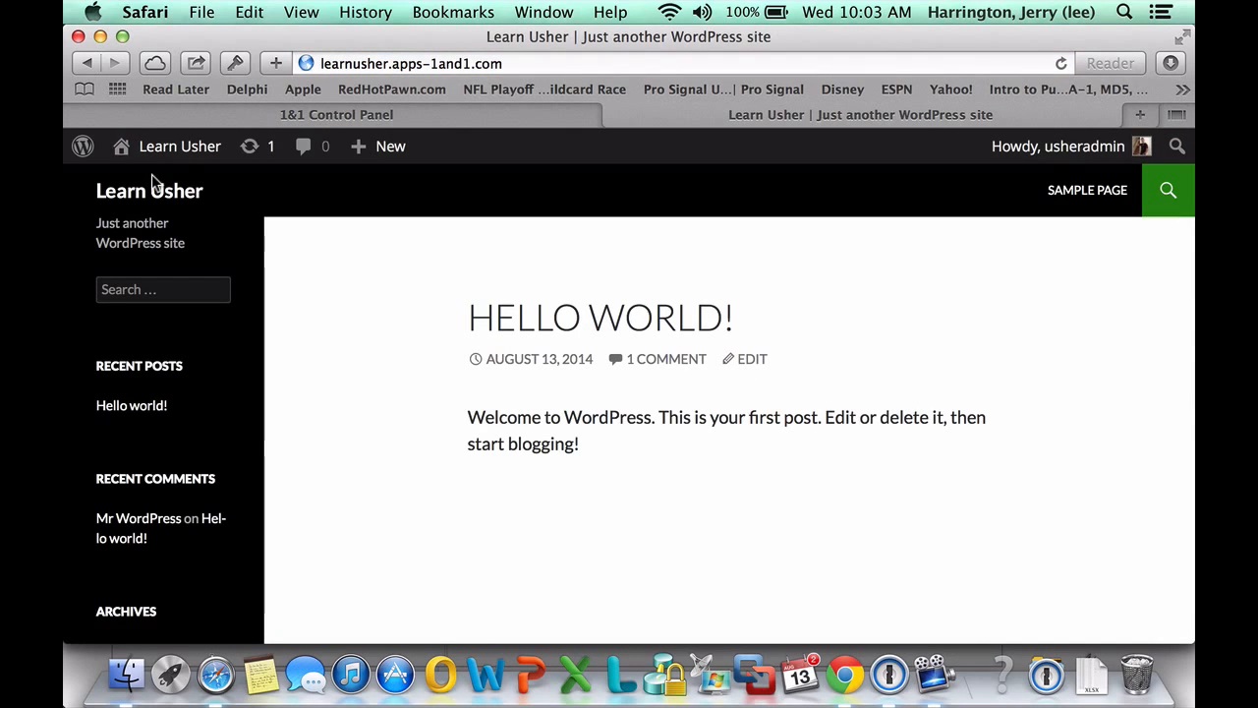
{"action": "scroll", "coordinate": [576, 393], "scroll_direction": "down", "scroll_amount": 2}
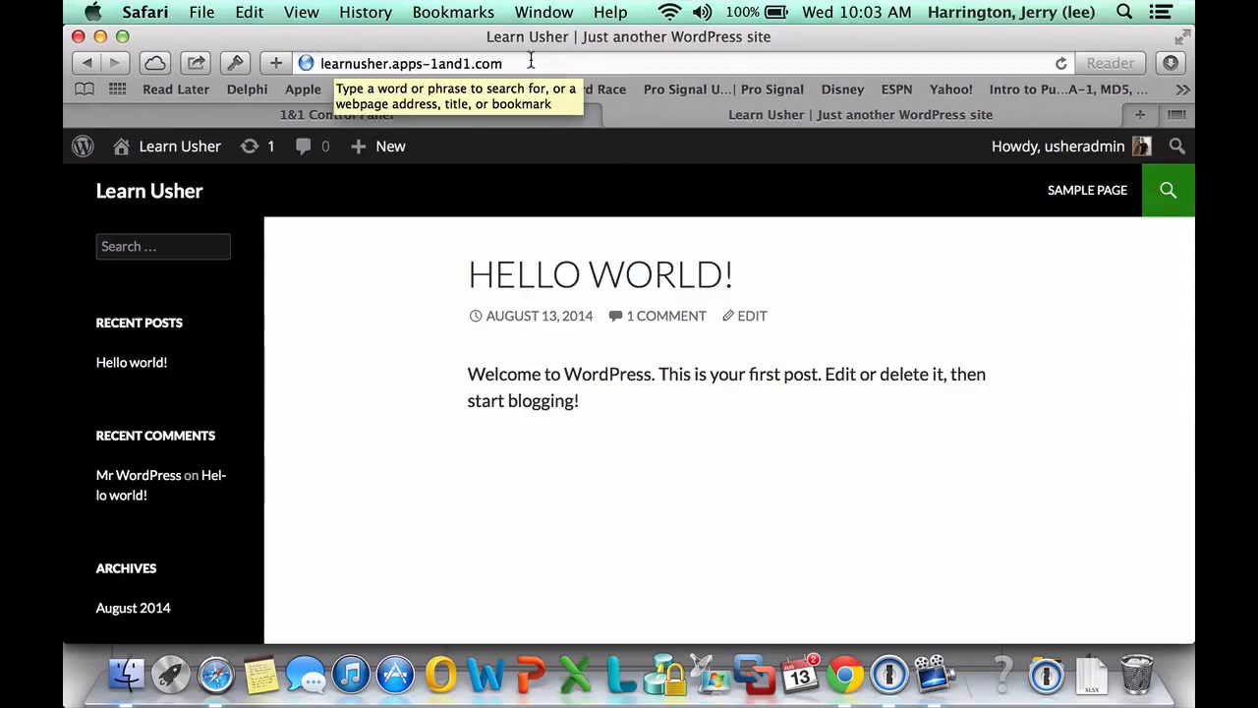
In the 1&1 Domain Center, expand learnusher.com to show its wordpress.learnusher.com subdomain
{"action": "left_click", "coordinate": [320, 120]}
{"action": "scroll", "coordinate": [303, 285], "scroll_direction": "up", "scroll_amount": 5}
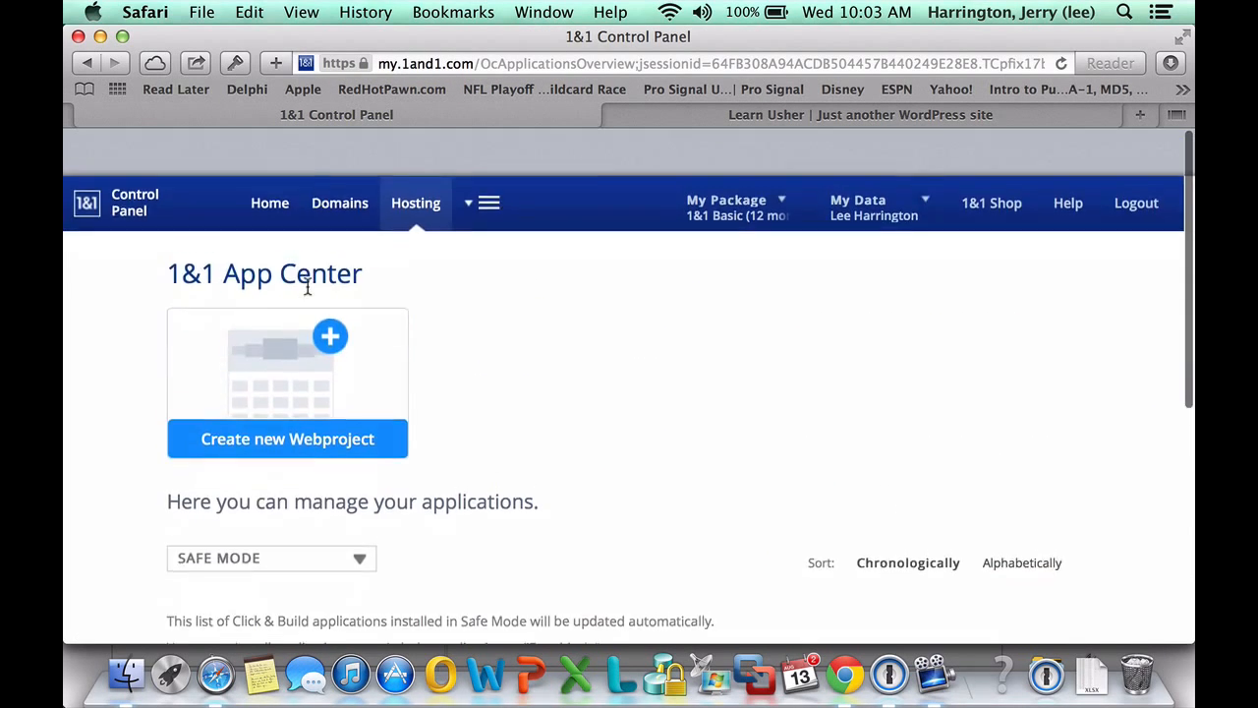
{"action": "left_click", "coordinate": [115, 164]}
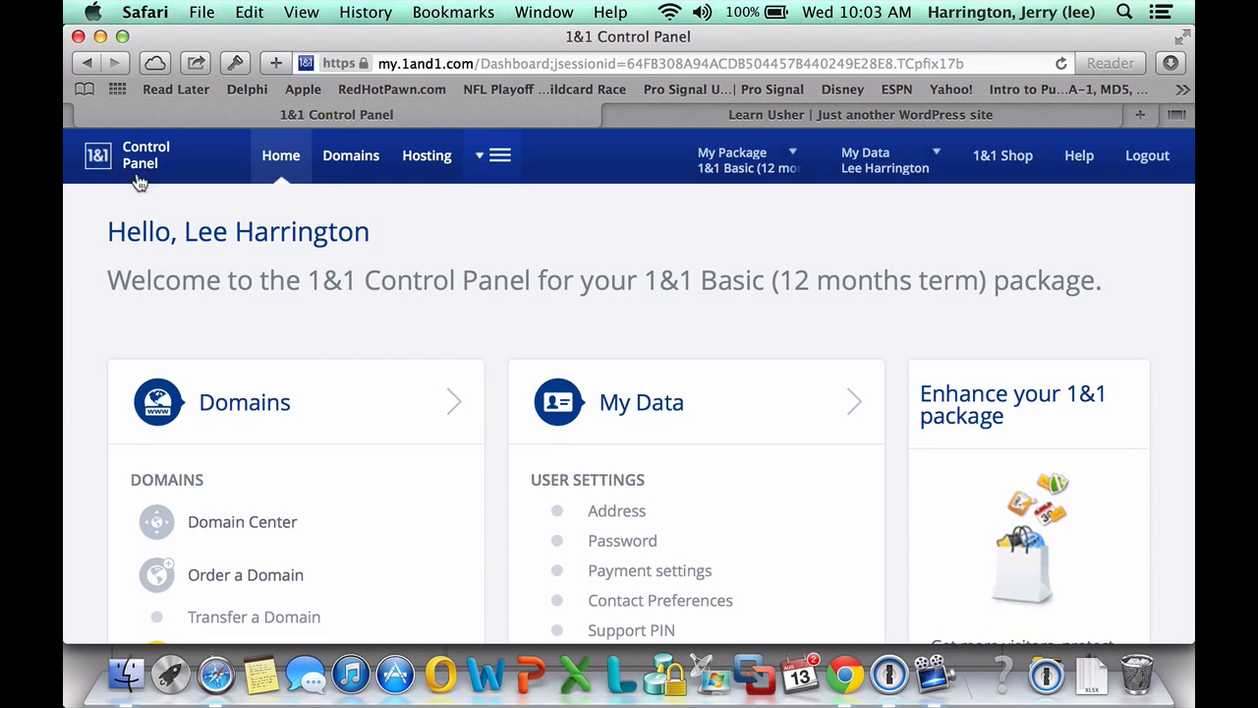
{"action": "left_click", "coordinate": [254, 521]}
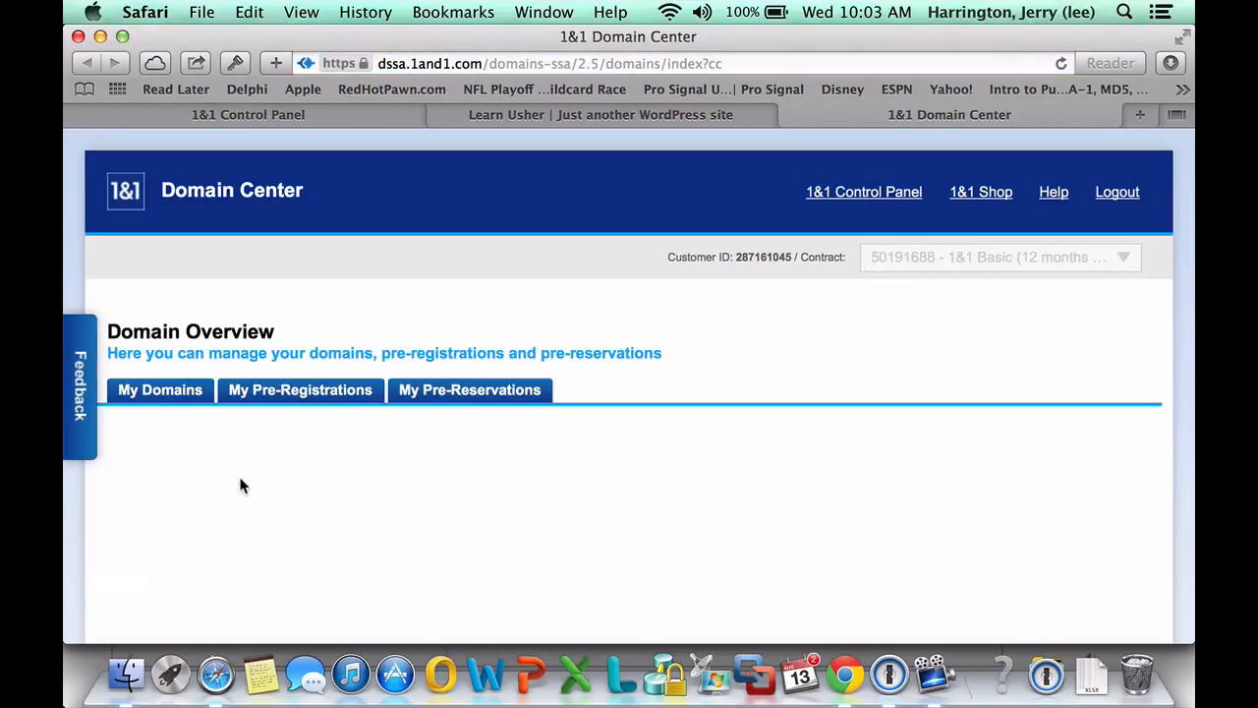
{"action": "scroll", "coordinate": [224, 470], "scroll_direction": "down", "scroll_amount": 4}
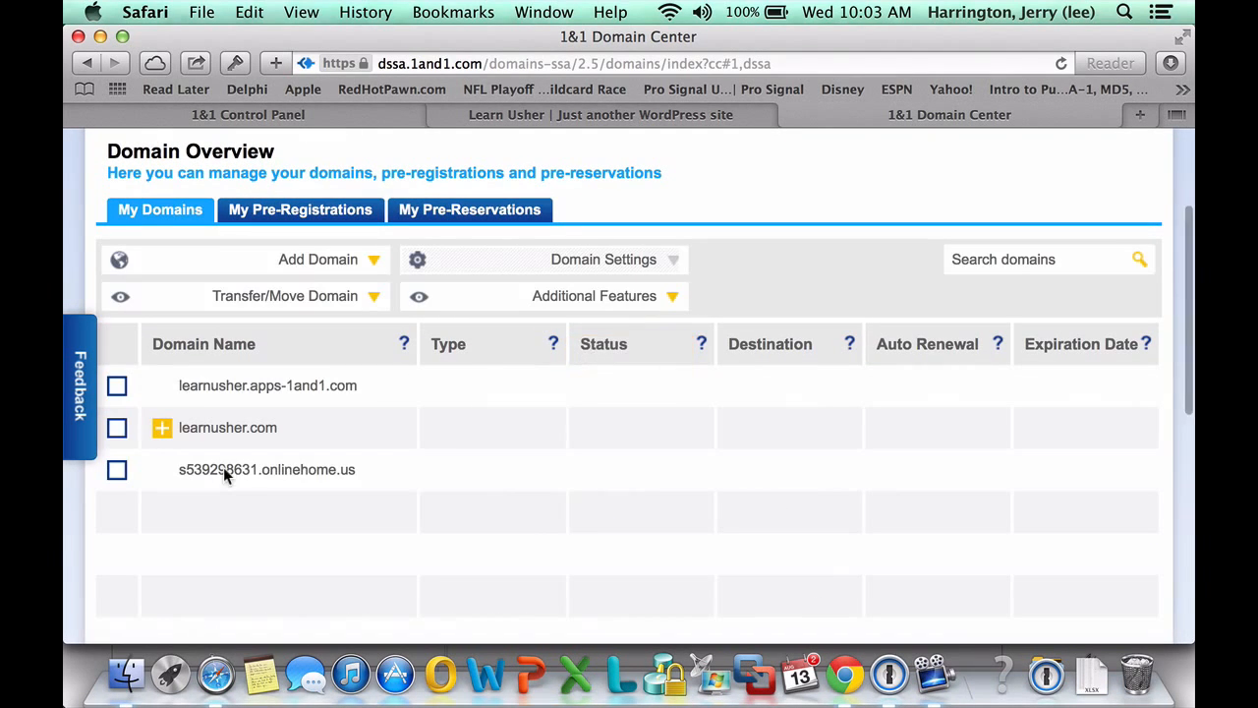
{"action": "left_click", "coordinate": [120, 433]}
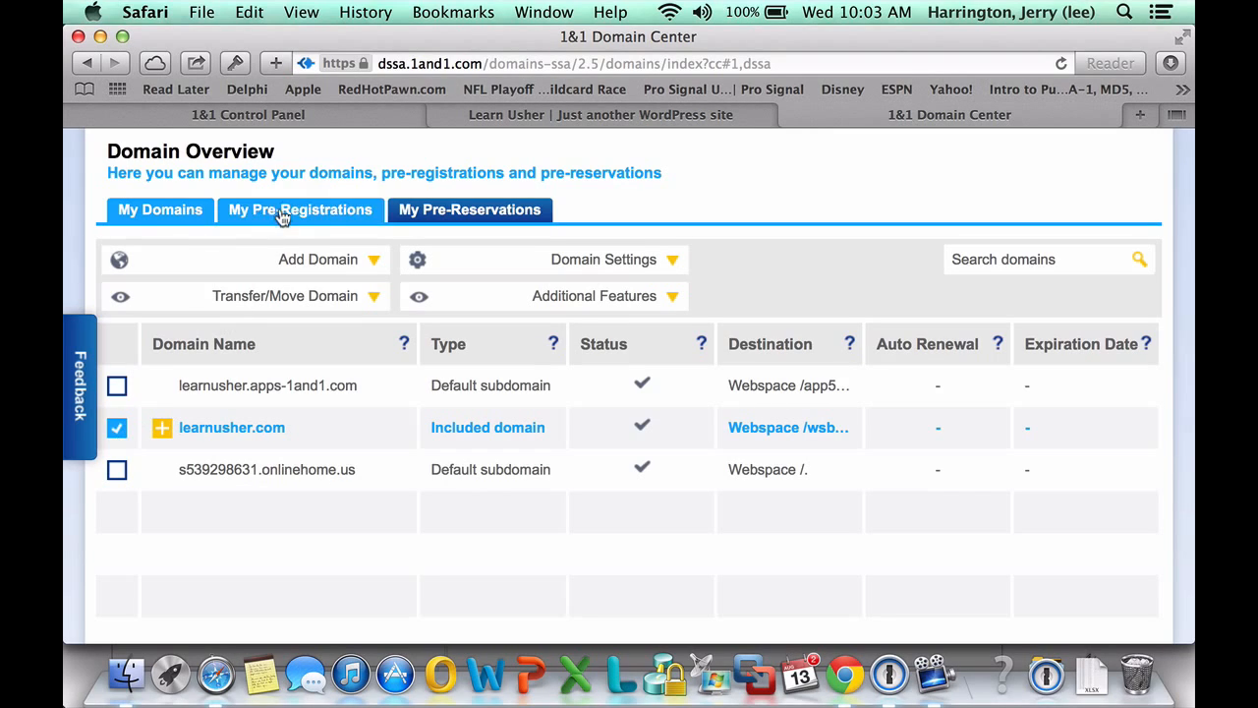
{"action": "left_click", "coordinate": [372, 260]}
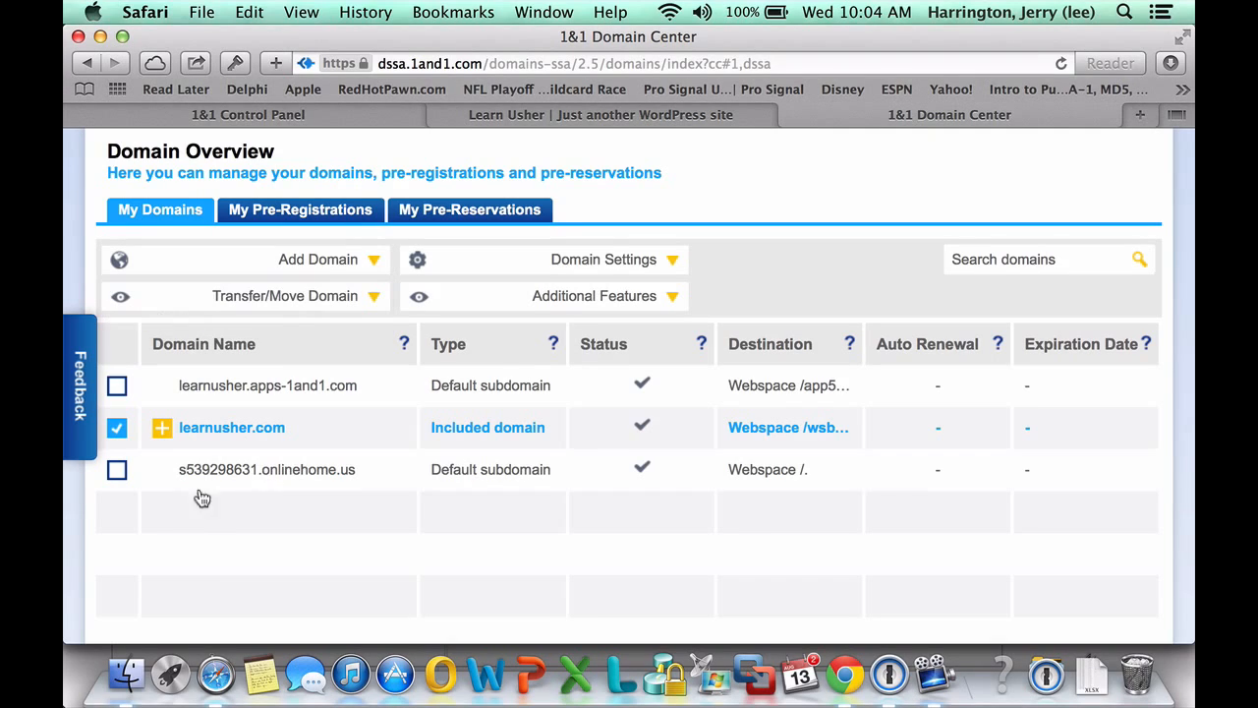
{"action": "left_click", "coordinate": [163, 434]}
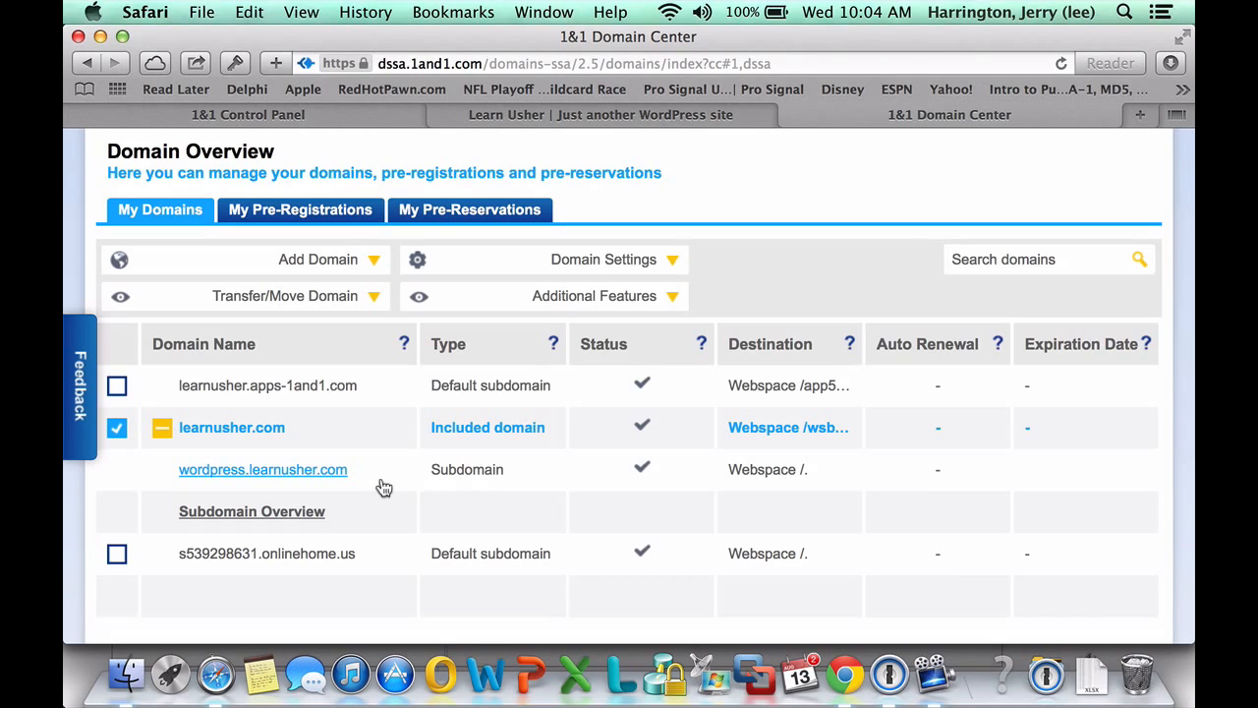
{"action": "scroll", "coordinate": [113, 210], "scroll_direction": "up", "scroll_amount": 5}
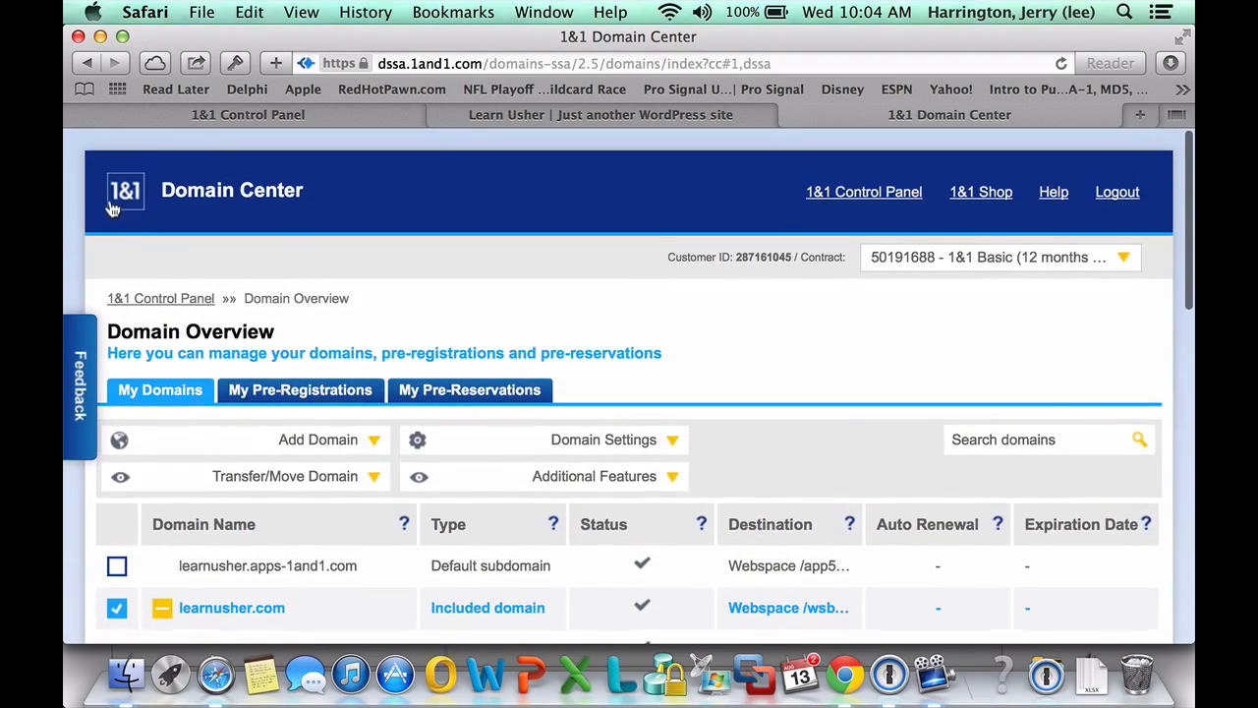
Open the WordPress app's Change domain page in the 1&1 App Center, then return to Learn Usher
{"action": "left_click", "coordinate": [167, 301]}
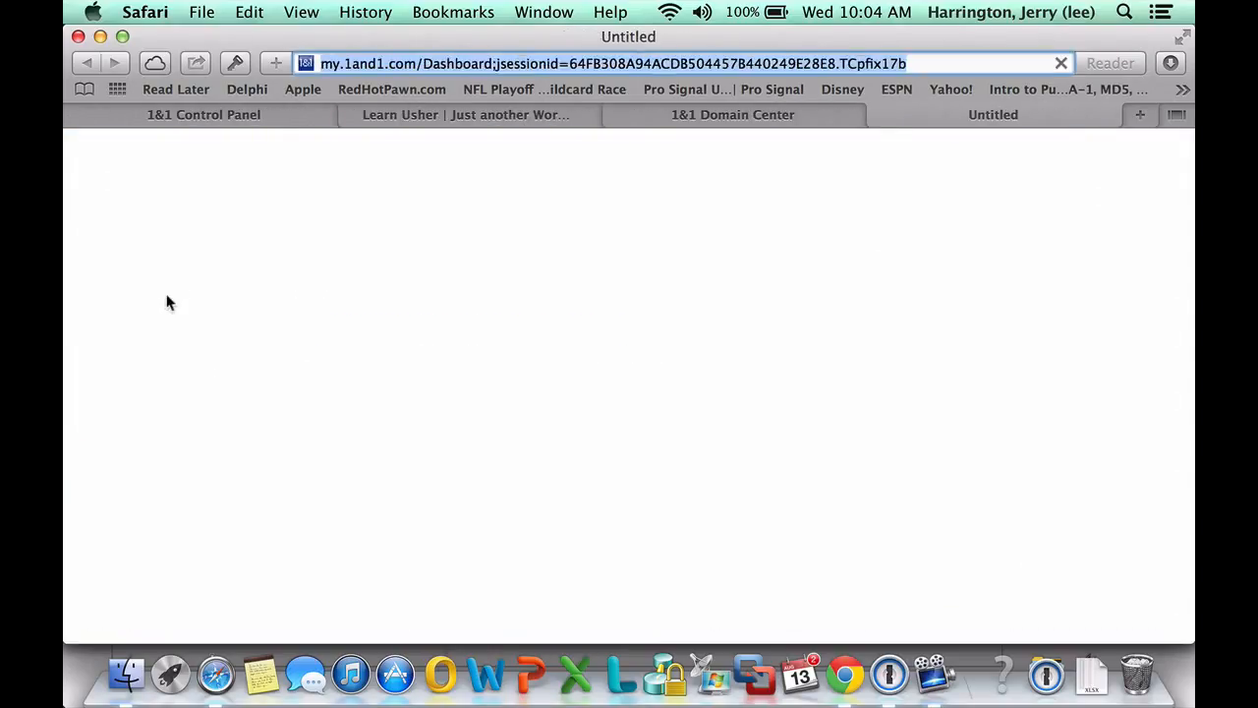
{"action": "scroll", "coordinate": [195, 369], "scroll_direction": "down", "scroll_amount": 6}
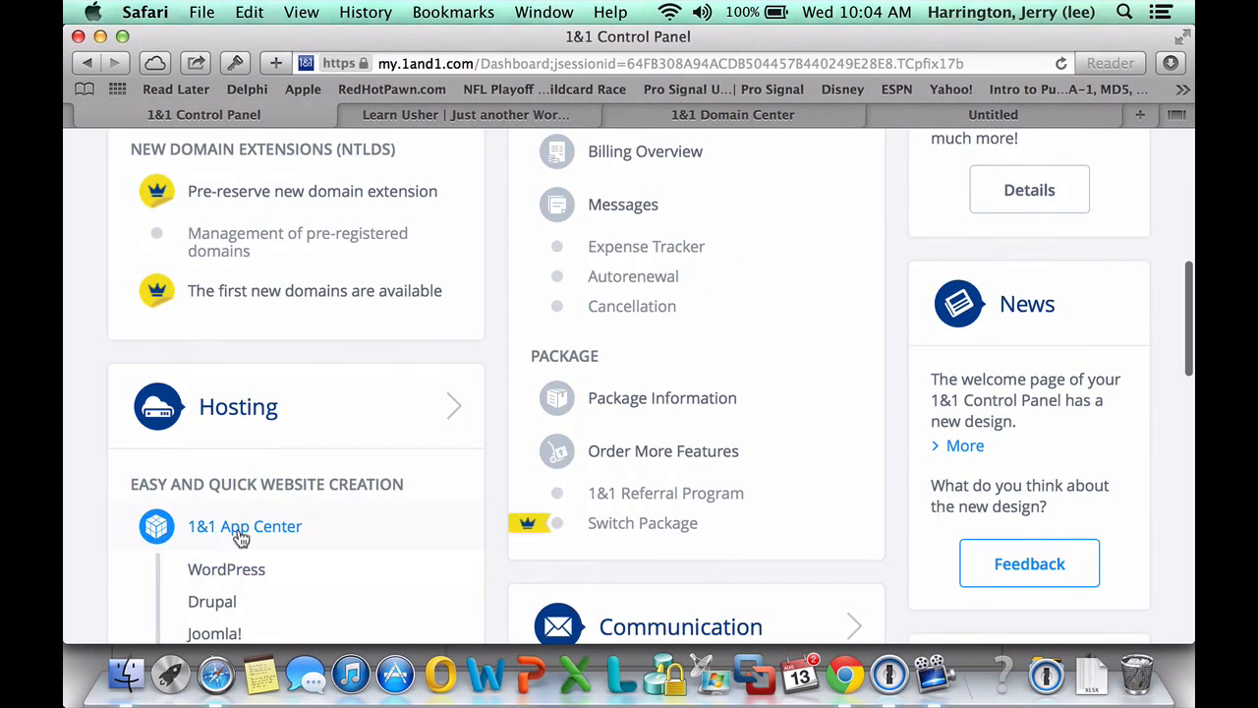
{"action": "left_click", "coordinate": [240, 528]}
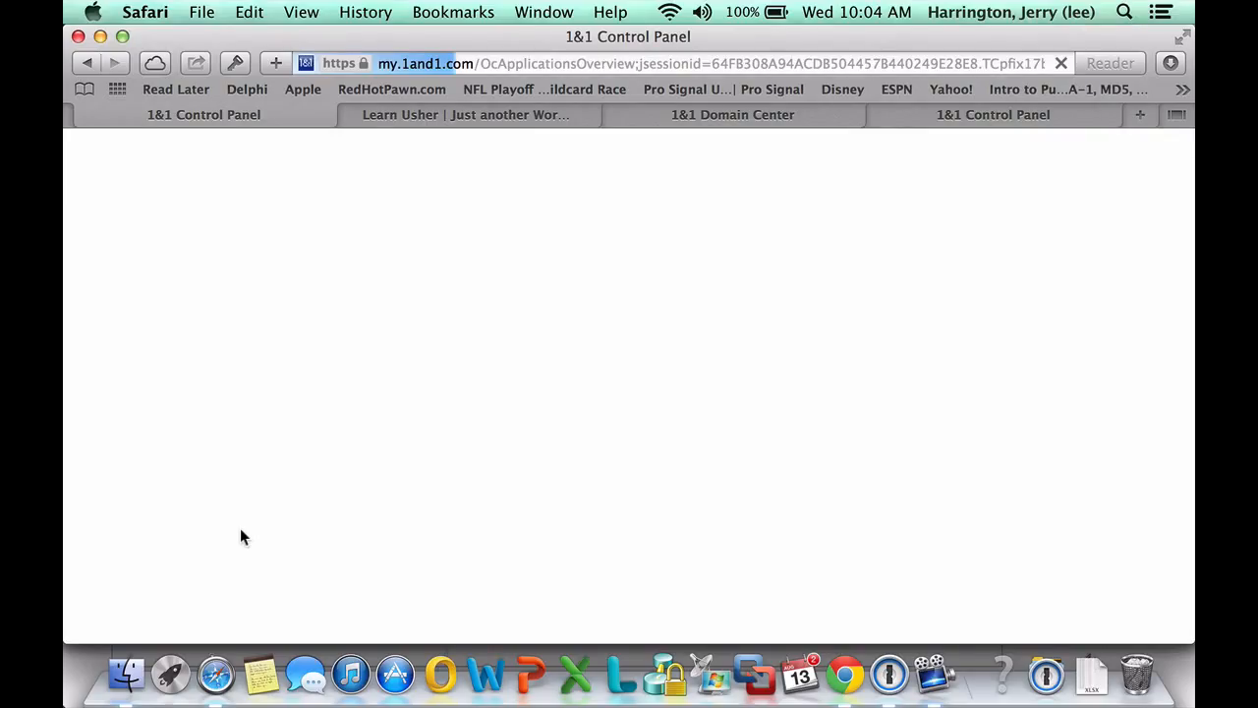
{"action": "scroll", "coordinate": [240, 537], "scroll_direction": "down", "scroll_amount": 5}
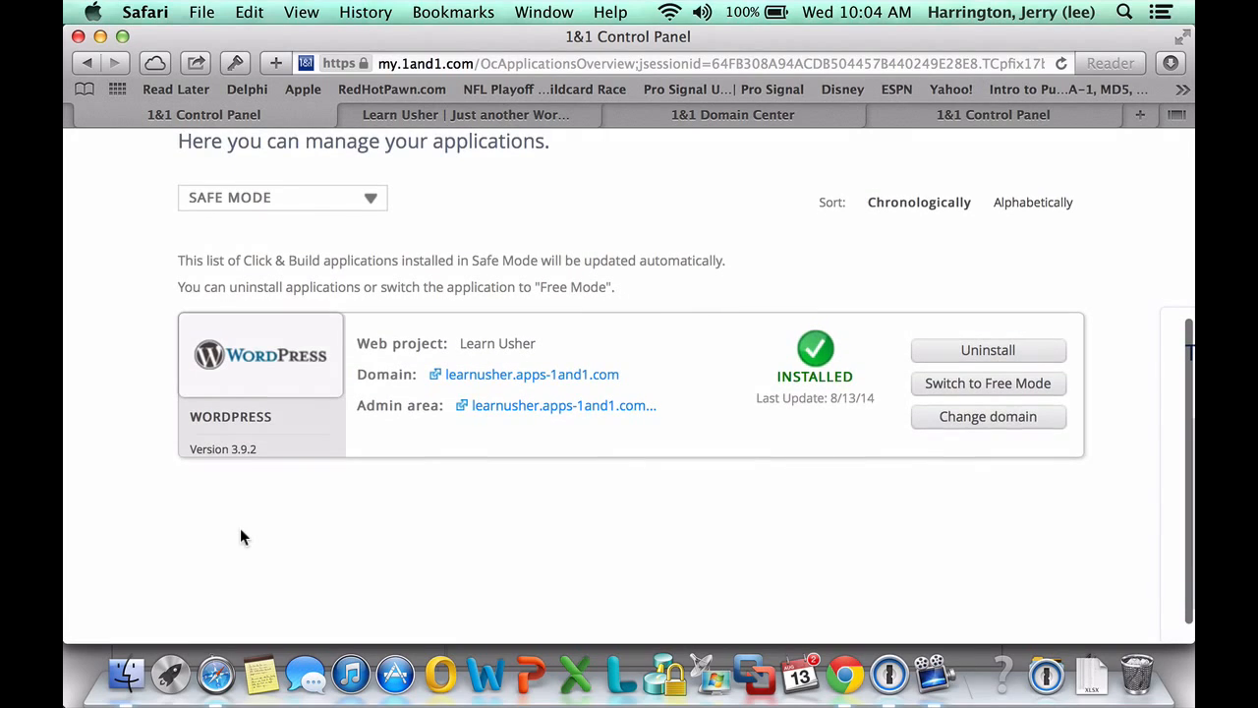
{"action": "left_click", "coordinate": [1014, 423]}
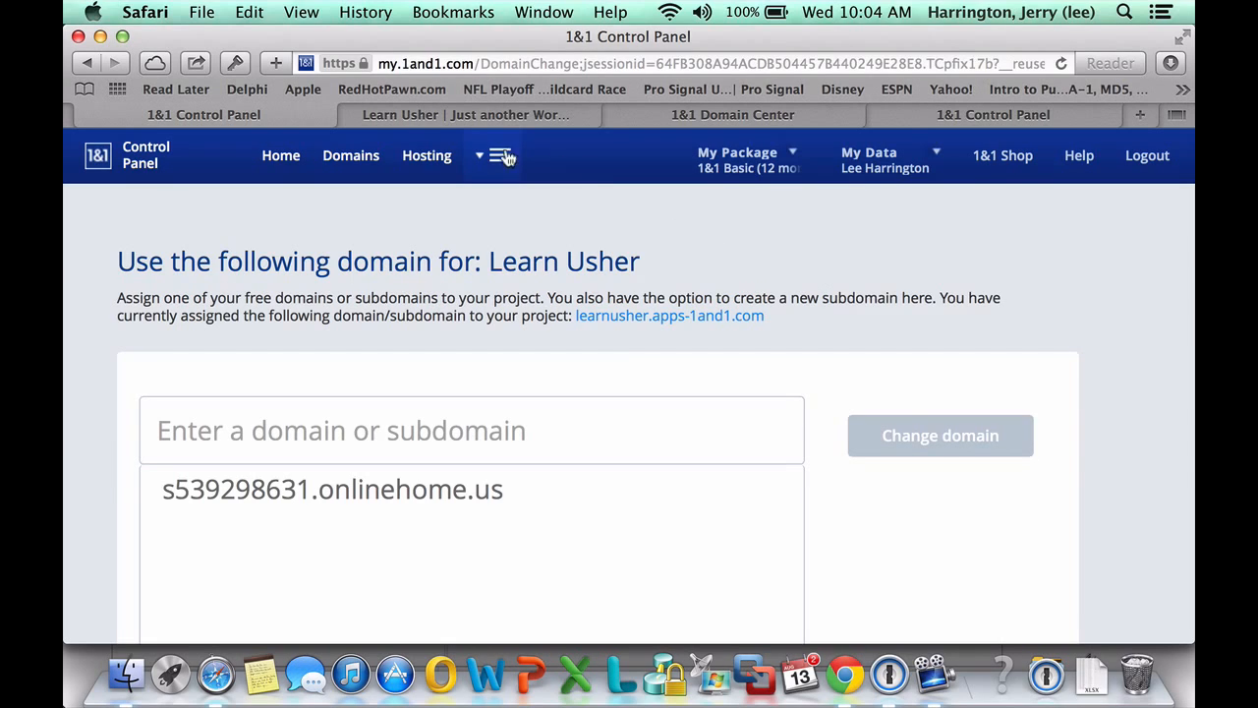
{"action": "left_click", "coordinate": [453, 114]}
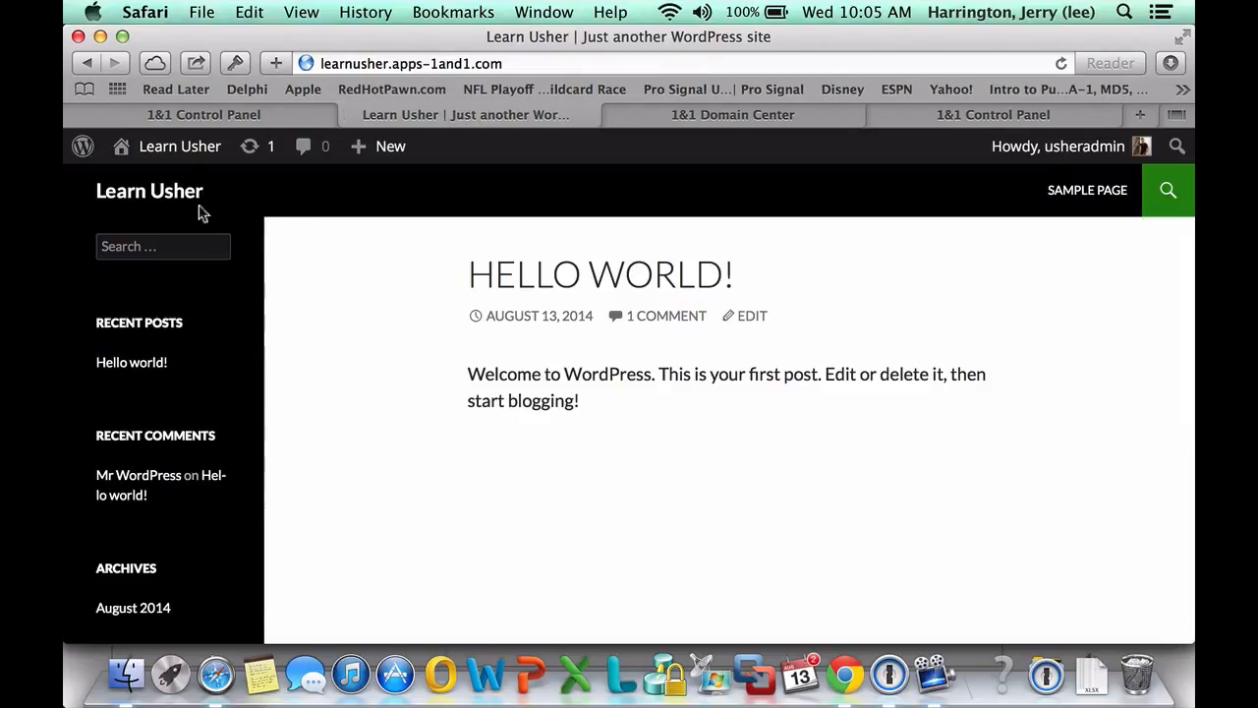
Go from the Learn Usher dashboard to All Users to see both Administrator accounts
{"action": "mouse_move", "coordinate": [138, 159]}
{"action": "left_click", "coordinate": [142, 191]}
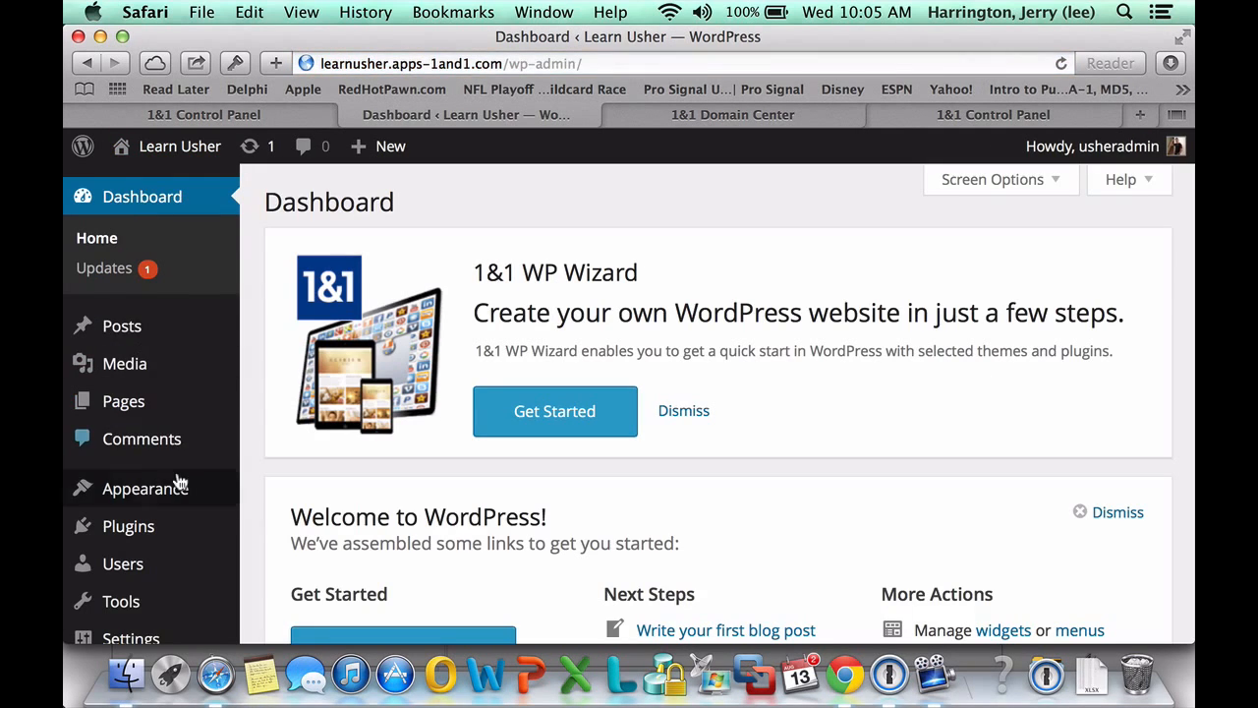
{"action": "scroll", "coordinate": [180, 483], "scroll_direction": "down", "scroll_amount": 3}
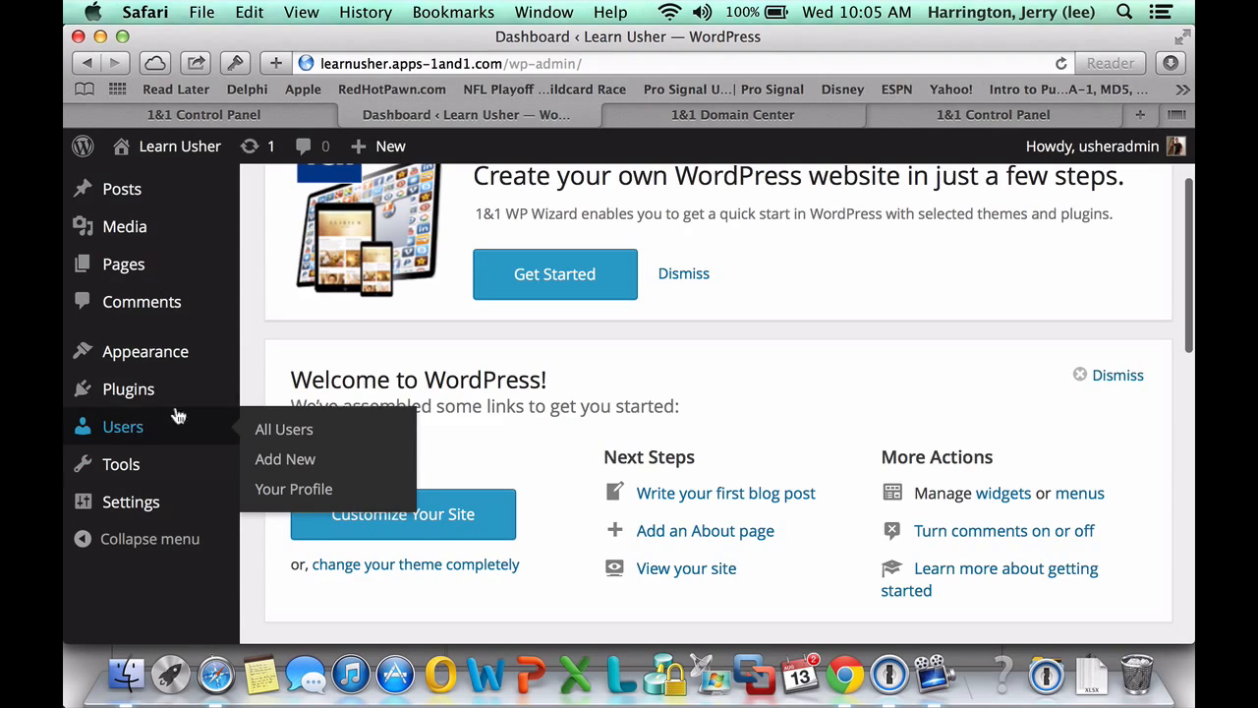
{"action": "left_click", "coordinate": [300, 431]}
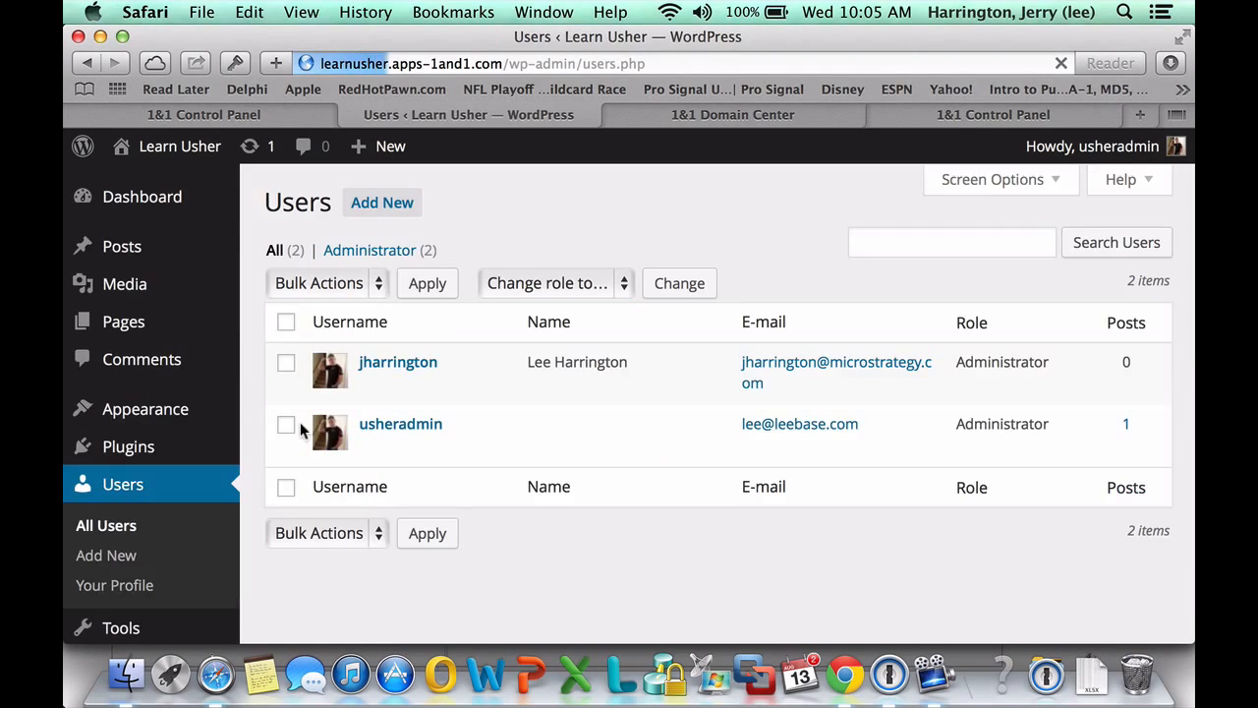